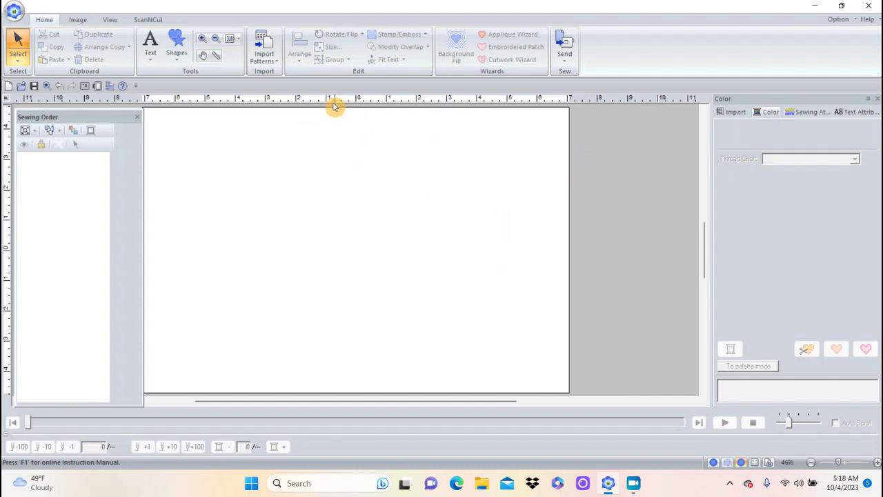
# - Draw a filled circle about 8.45 inches across in the middle of the page and set its region to Not Sewn
pyautogui.click(178, 59)
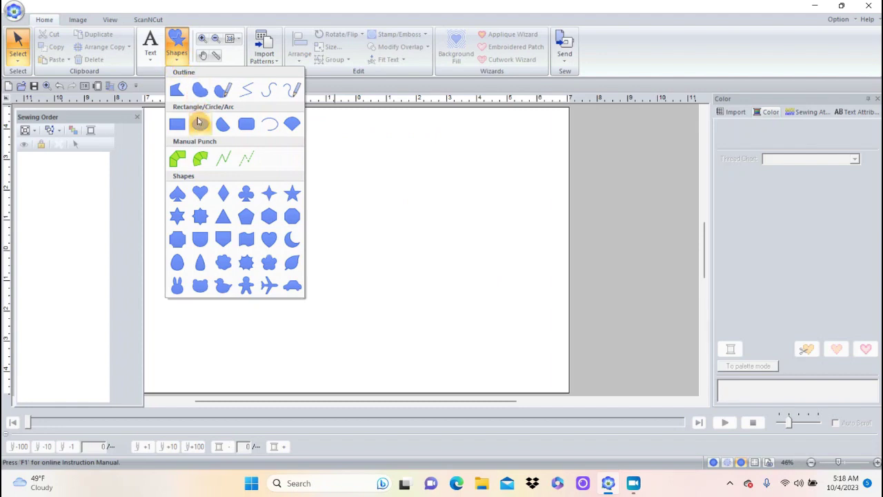
pyautogui.click(199, 123)
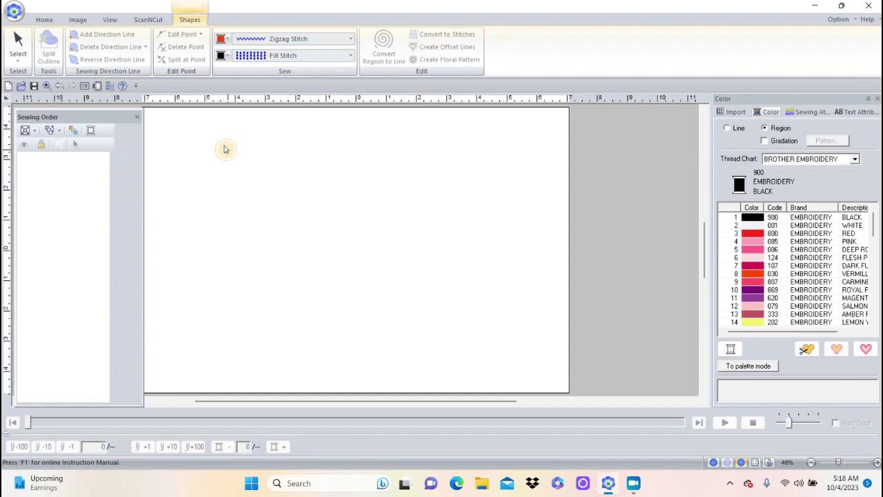
pyautogui.click(225, 149)
pyautogui.moveTo(224, 149); pyautogui.dragTo(477, 338)
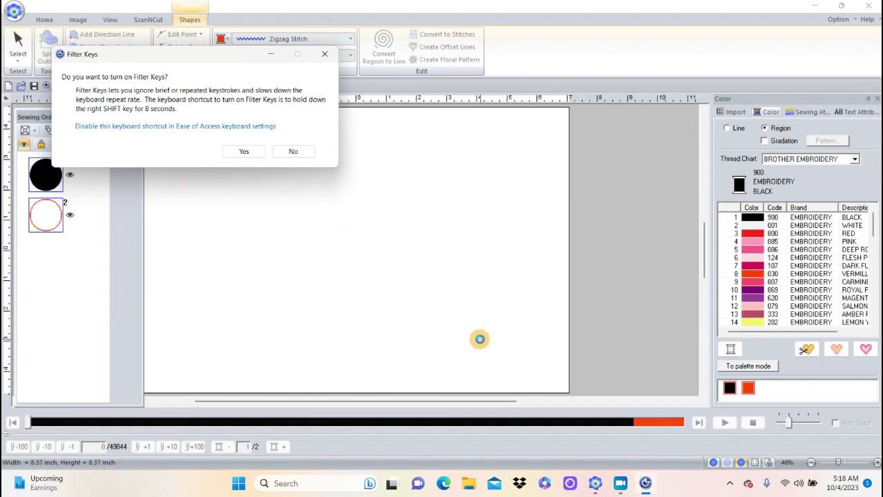
pyautogui.click(325, 54)
pyautogui.moveTo(355, 236); pyautogui.dragTo(415, 234)
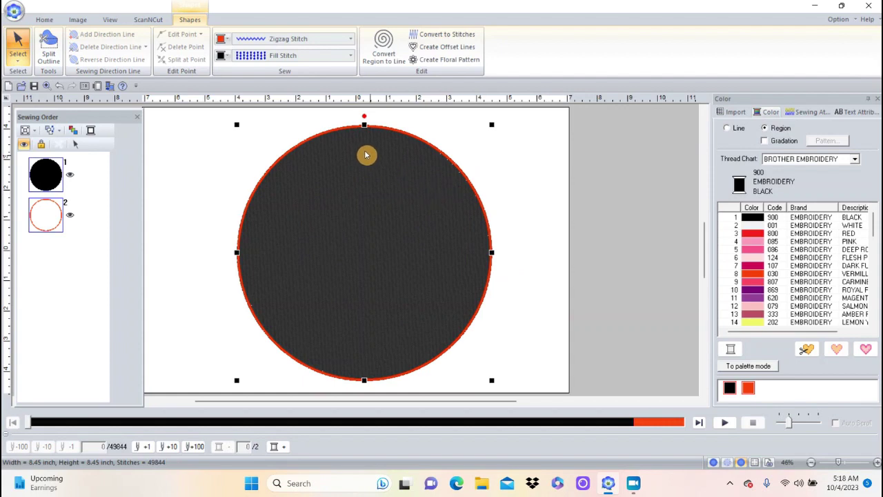
pyautogui.click(351, 58)
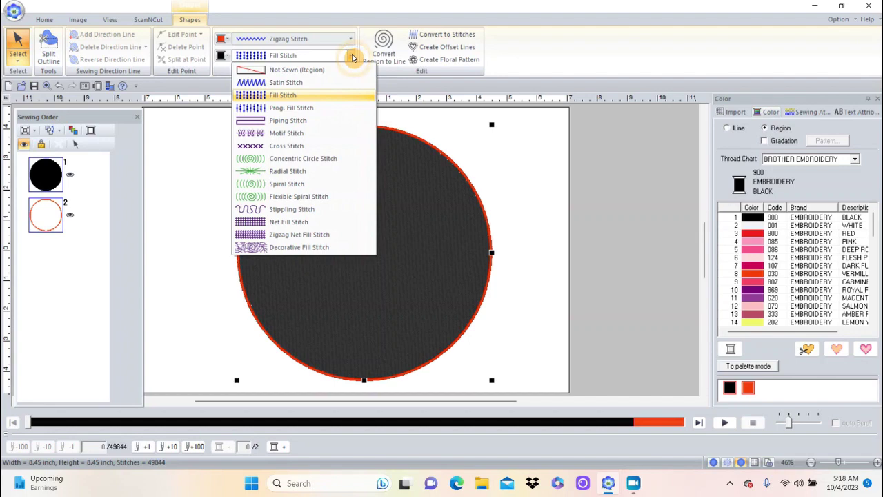
pyautogui.click(320, 70)
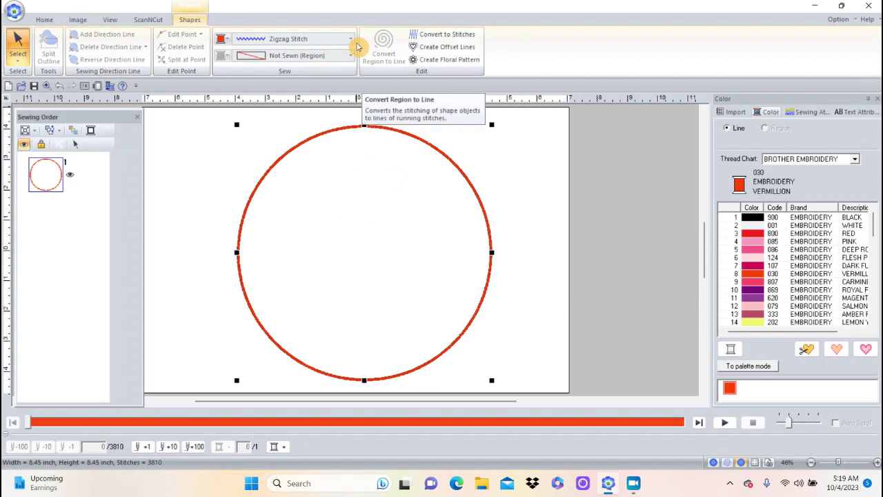
# - Run the Applique Wizard on the circle with a zigzag covering stitch 0.14 inch wide, replacing the original pattern
pyautogui.click(46, 20)
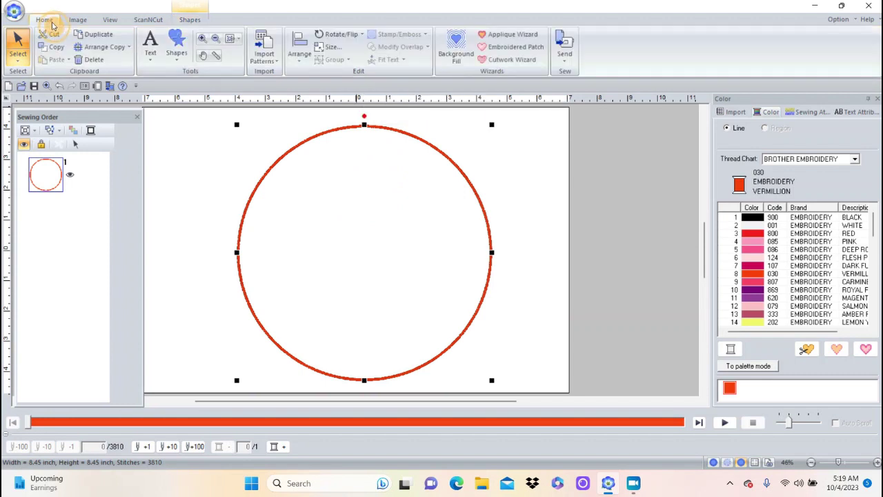
pyautogui.click(509, 34)
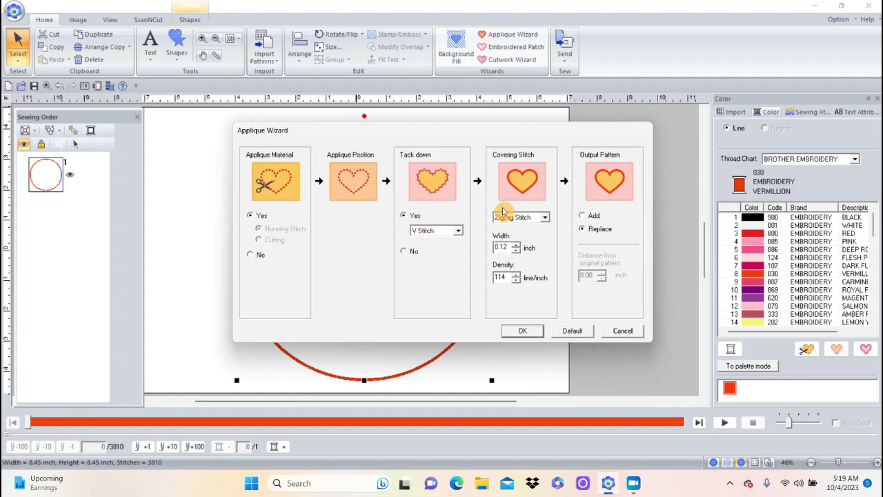
pyautogui.click(518, 248)
pyautogui.click(518, 248)
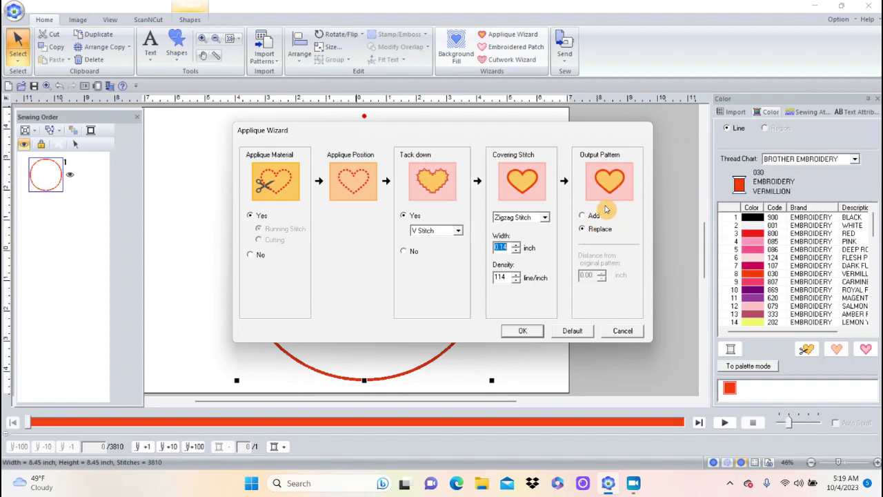
pyautogui.click(526, 332)
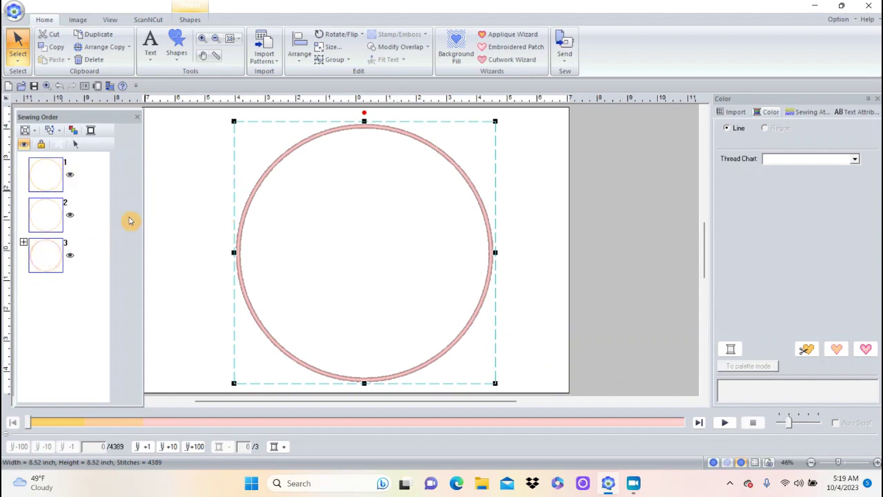
# - Recolor the circle's applique covering stitch to Orange 208 from the BROTHER EMBROIDERY thread chart
pyautogui.click(176, 200)
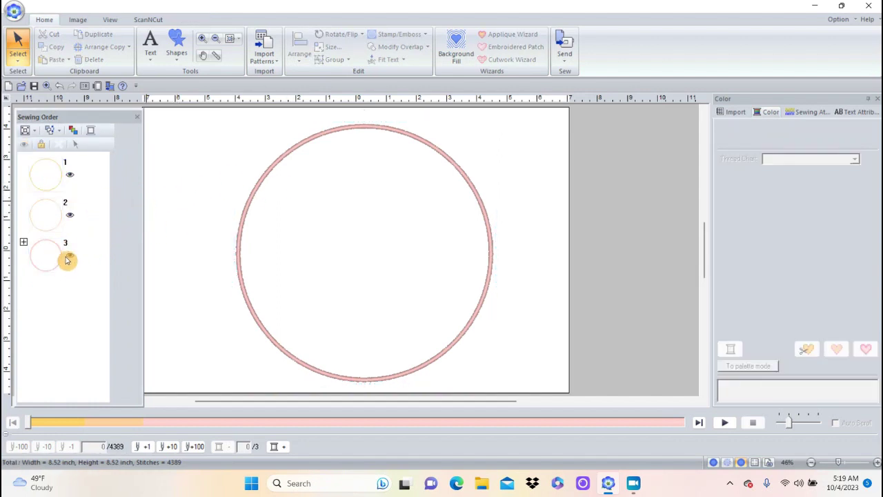
pyautogui.click(53, 258)
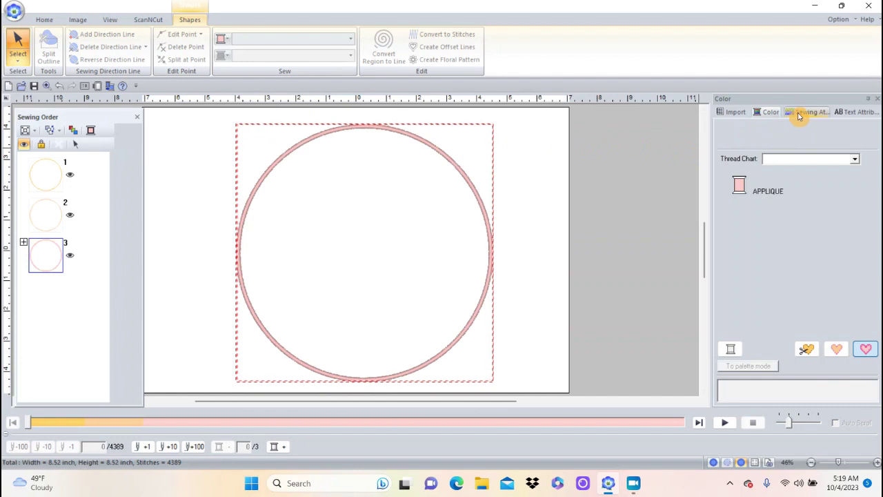
pyautogui.click(765, 113)
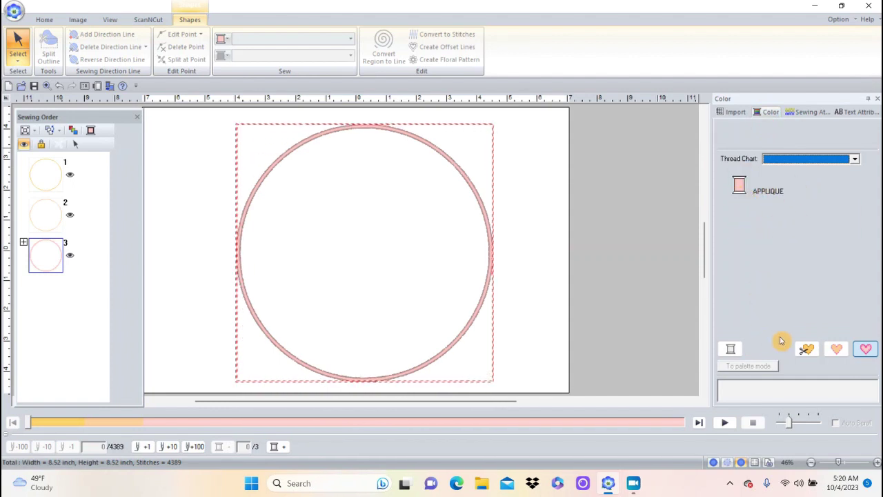
pyautogui.click(855, 160)
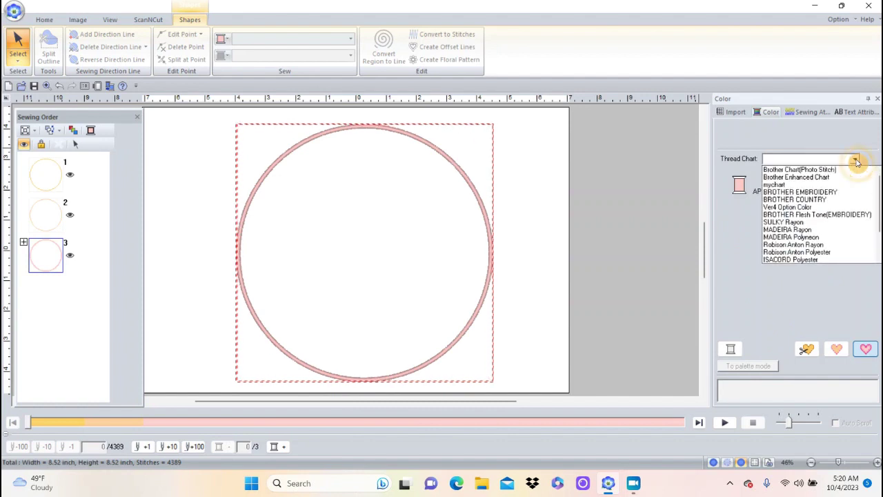
pyautogui.click(807, 193)
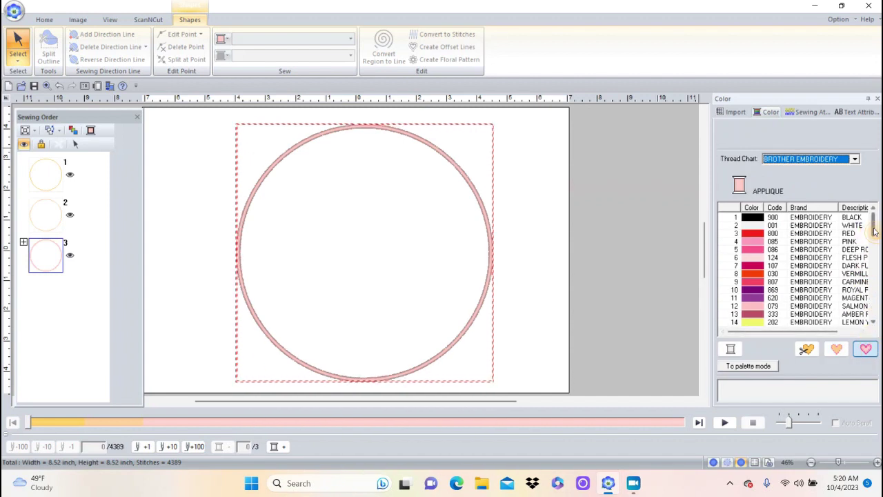
pyautogui.moveTo(874, 232); pyautogui.dragTo(873, 251)
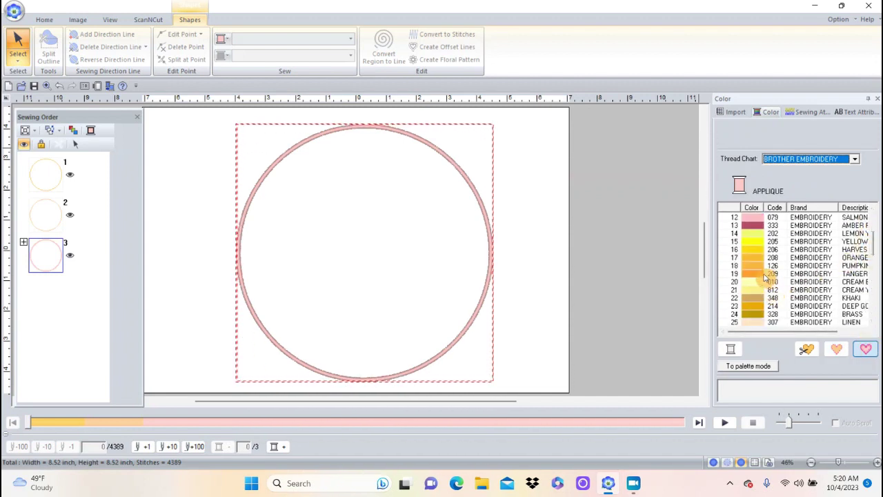
pyautogui.click(757, 259)
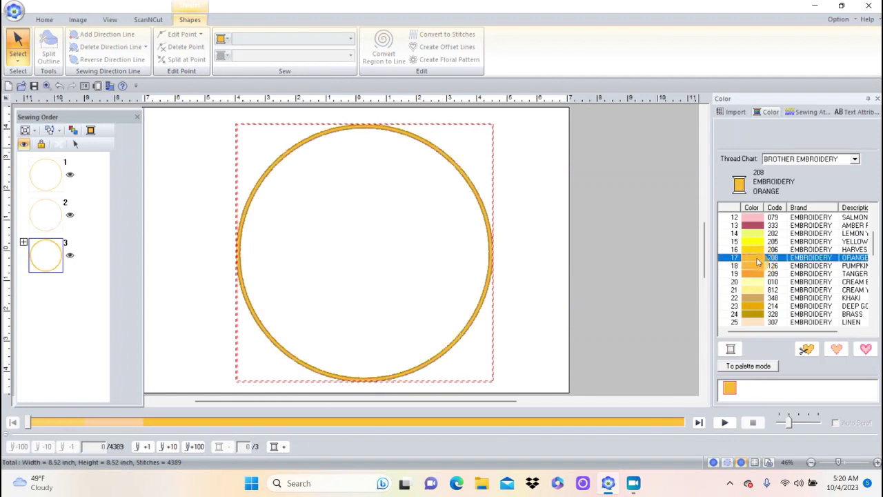
pyautogui.click(217, 268)
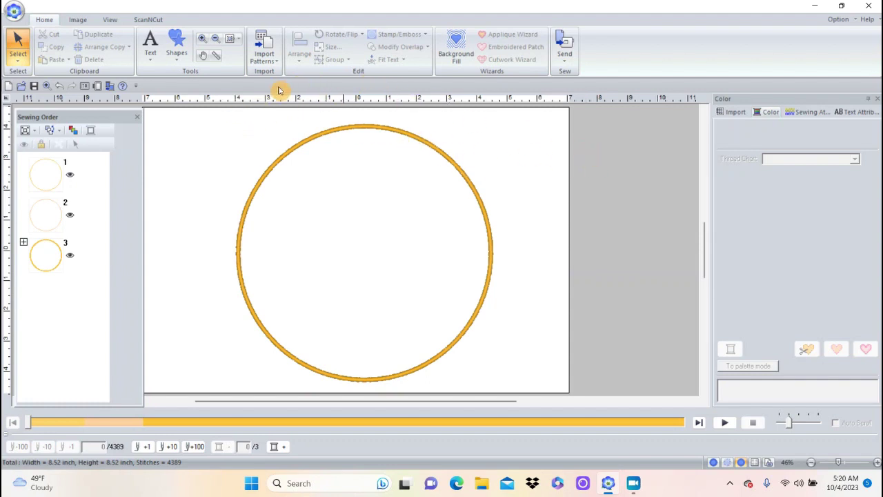
# - Import the bat design OL_bat02.pes from the Animals category of Outline Shapes
pyautogui.click(275, 63)
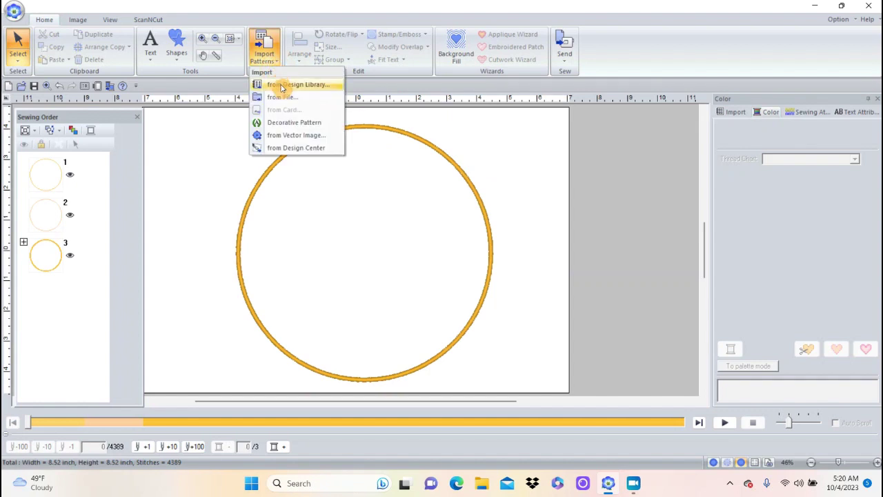
pyautogui.click(281, 85)
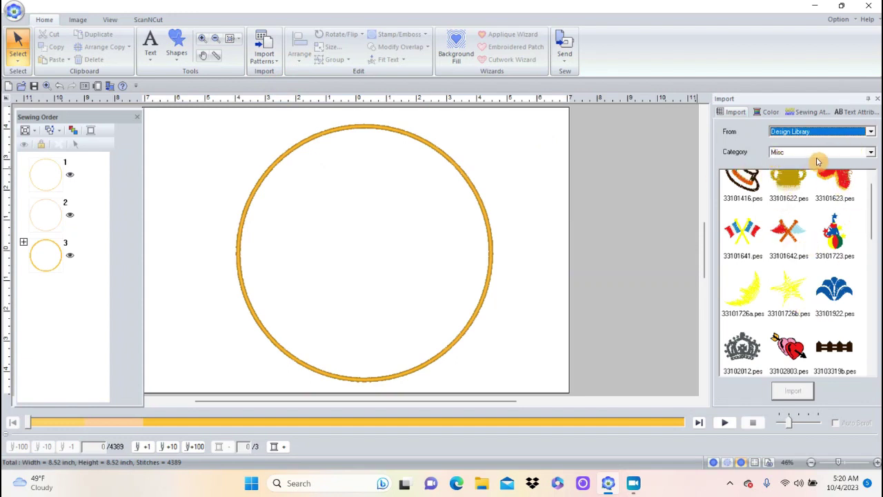
pyautogui.click(871, 133)
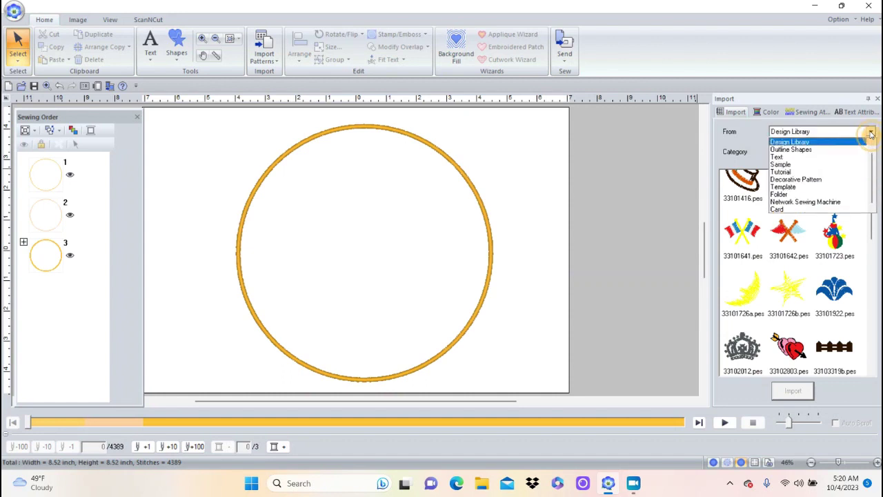
pyautogui.click(821, 149)
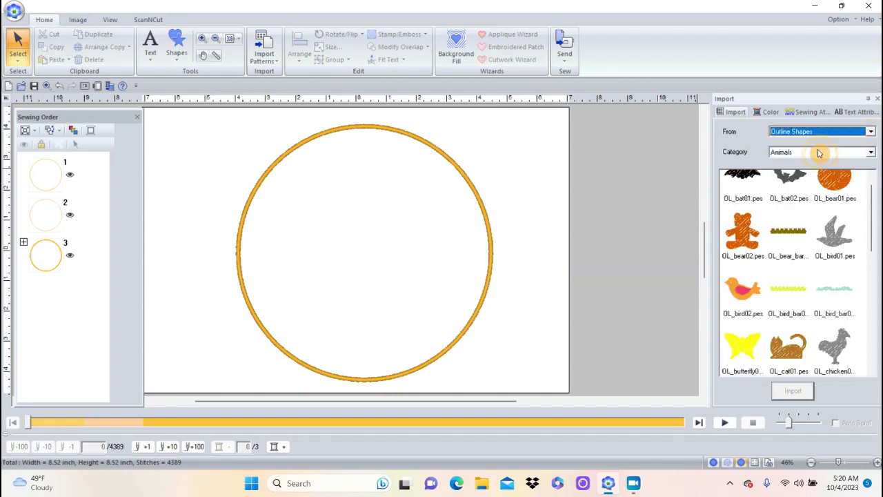
pyautogui.click(872, 153)
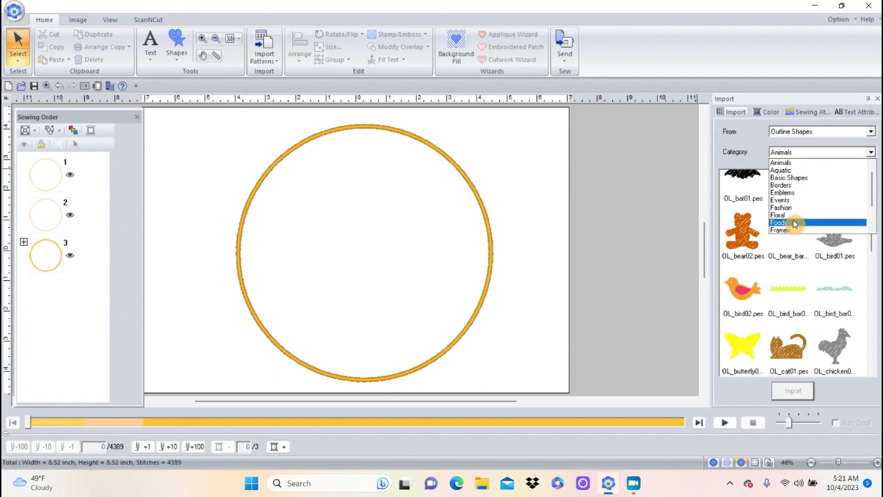
pyautogui.click(794, 163)
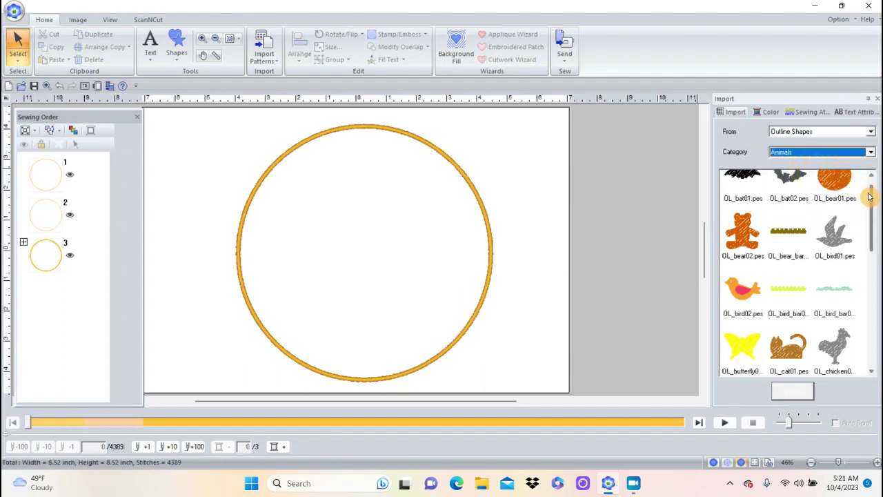
pyautogui.moveTo(874, 199); pyautogui.dragTo(874, 187)
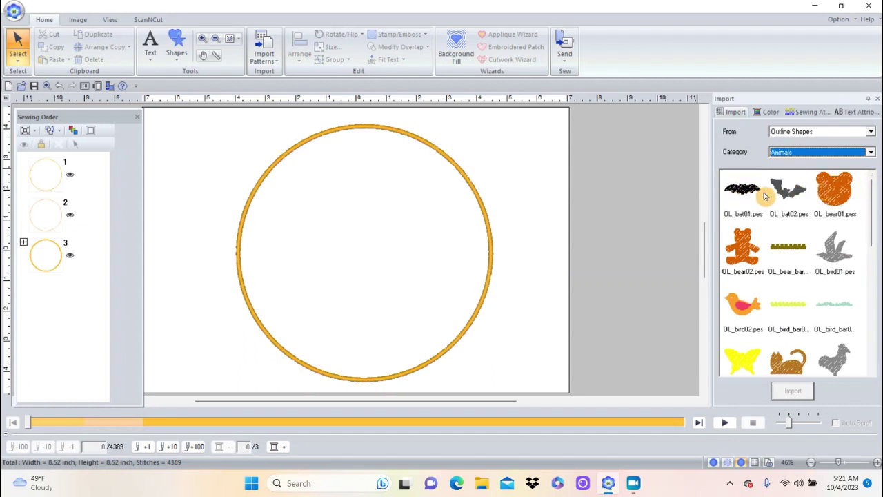
pyautogui.click(798, 195)
pyautogui.click(798, 195)
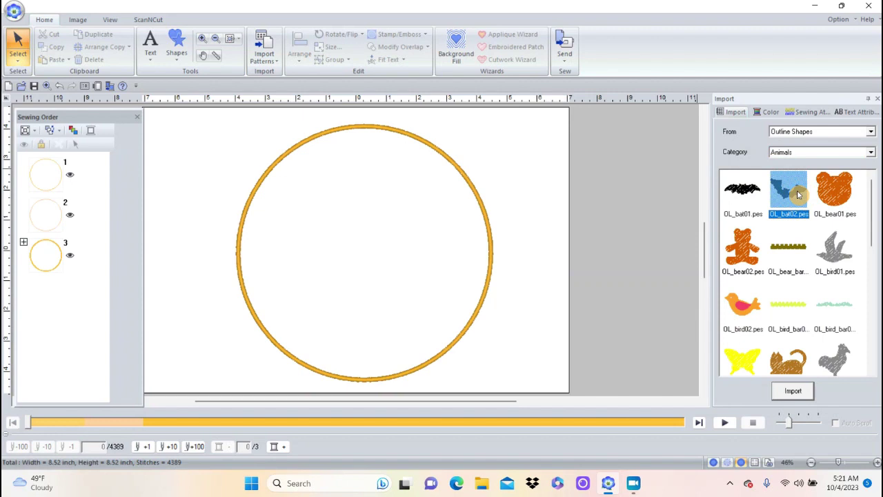
pyautogui.click(794, 391)
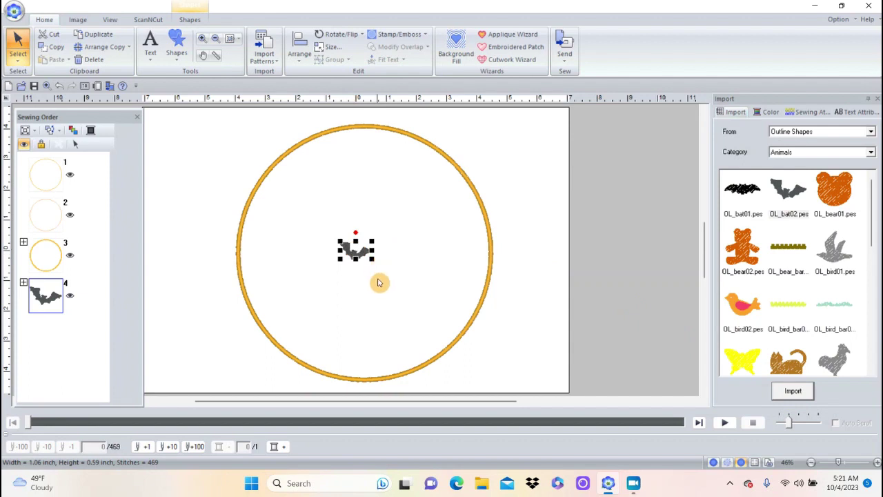
# - Enlarge the bat to about 3.87 × 2.17 inches and place it over the circle's upper-right edge
pyautogui.moveTo(370, 258); pyautogui.dragTo(435, 295)
pyautogui.moveTo(409, 265); pyautogui.dragTo(513, 177)
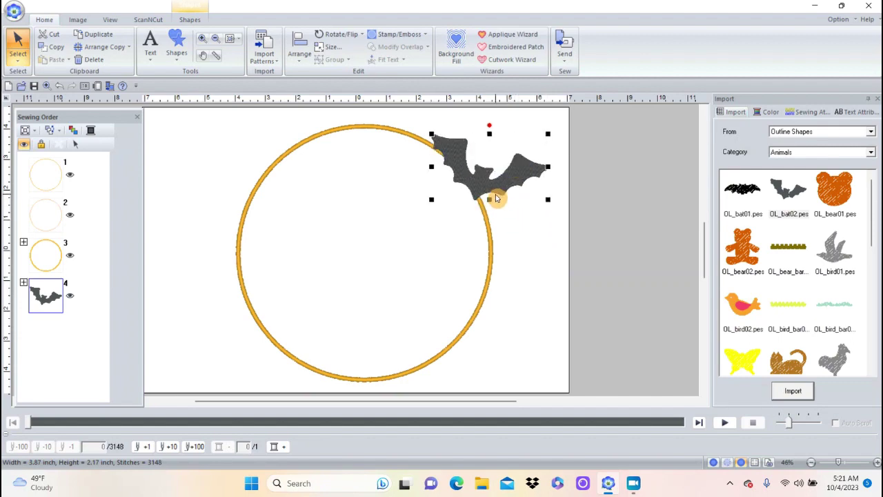
# - Place a mirrored, tilted copy of the bat at the circle's upper-left edge and shift both bats slightly outward
pyautogui.moveTo(494, 194); pyautogui.dragTo(255, 171)
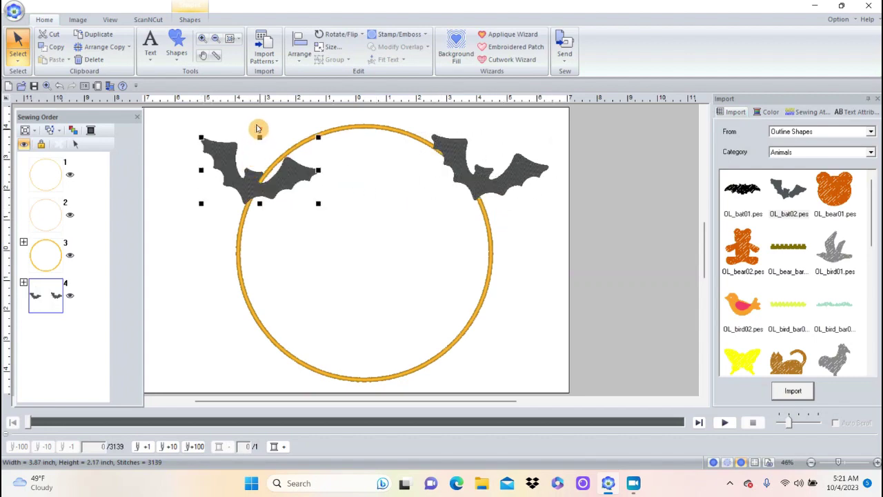
pyautogui.moveTo(258, 128)
pyautogui.mouseDown()
pyautogui.moveTo(234, 144)
pyautogui.moveTo(253, 158)
pyautogui.mouseUp()
pyautogui.moveTo(502, 182); pyautogui.dragTo(512, 171)
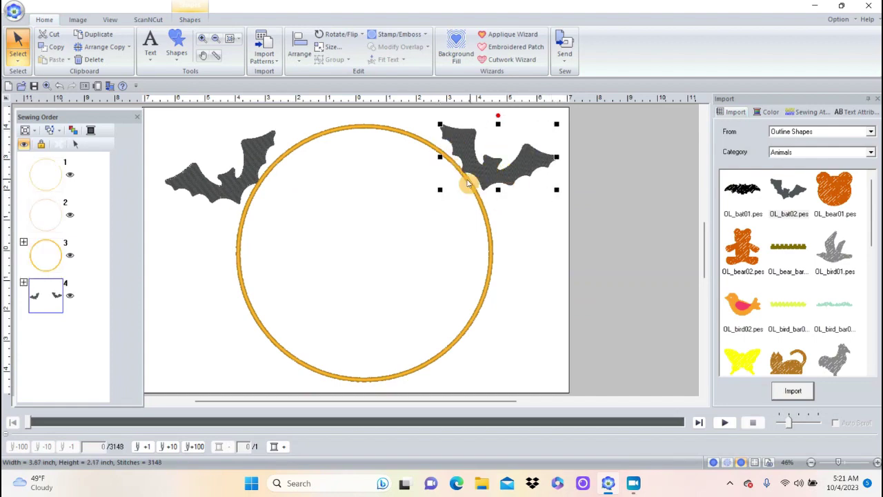
pyautogui.moveTo(250, 159); pyautogui.dragTo(262, 128)
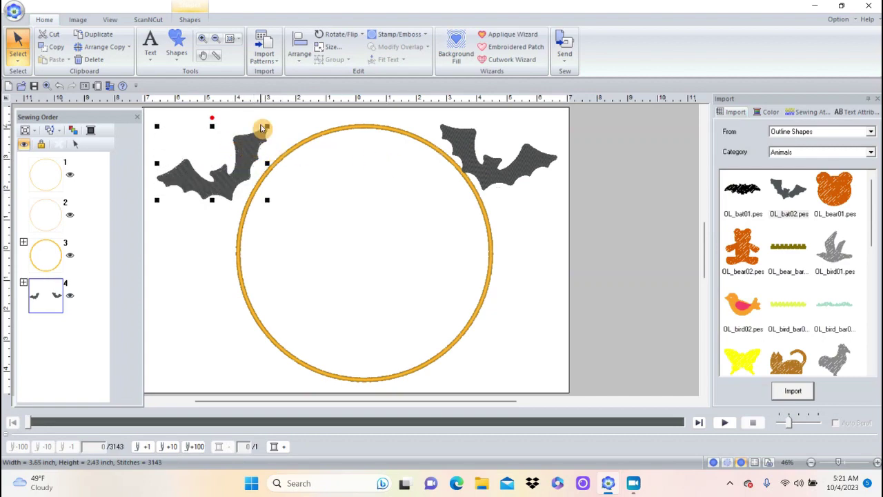
# - Change the left bat's region fill from a plain fill to Prog. Fill Stitch
pyautogui.click(191, 20)
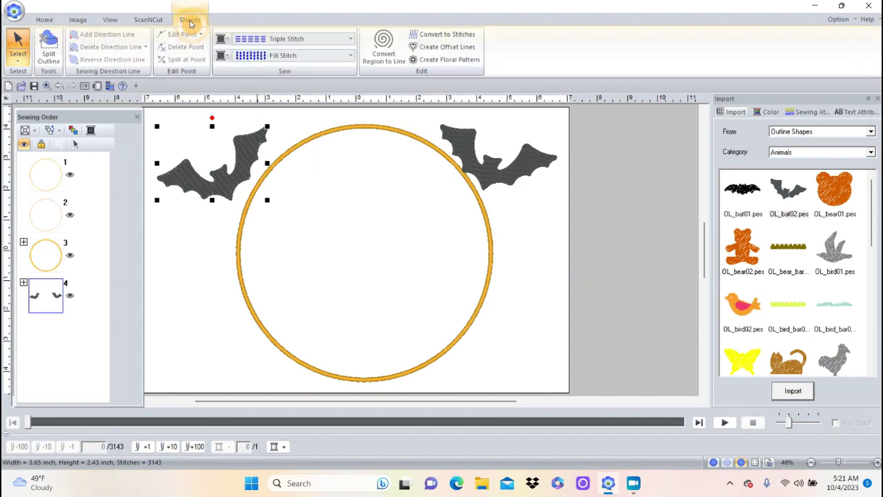
pyautogui.click(351, 57)
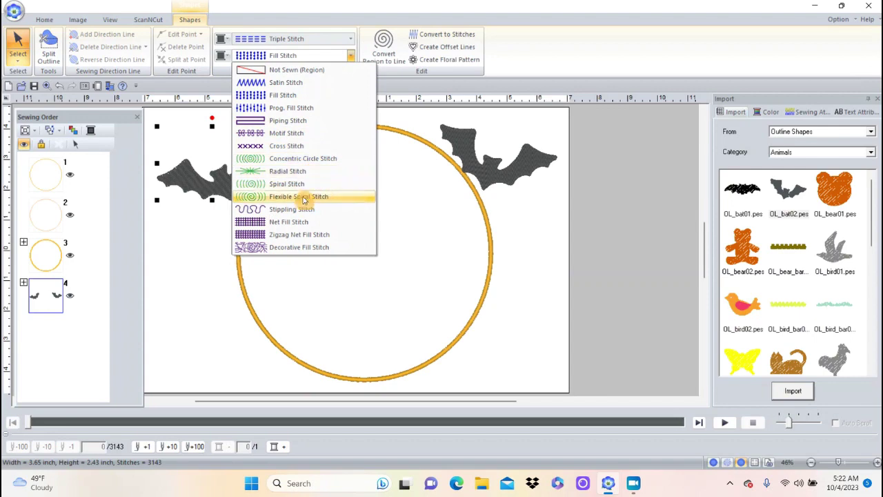
pyautogui.click(296, 110)
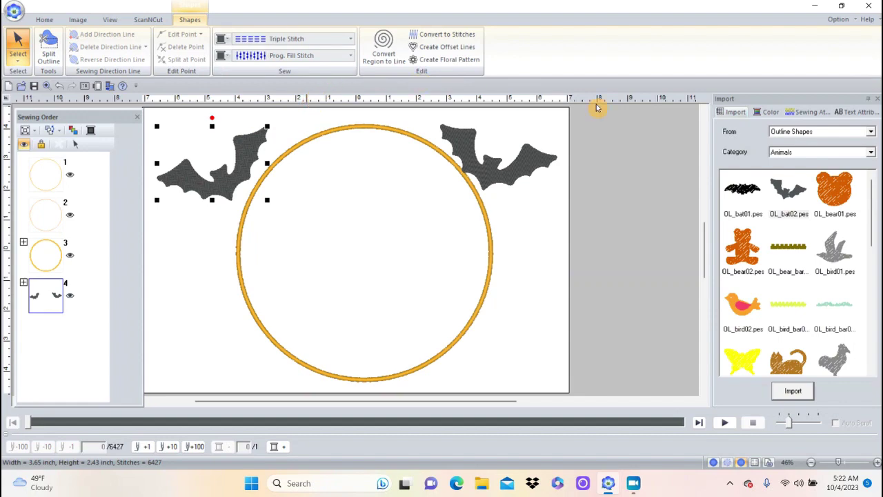
# - Browse the programmable fill patterns in the sewing attributes and apply pat01 to the left bat
pyautogui.click(807, 111)
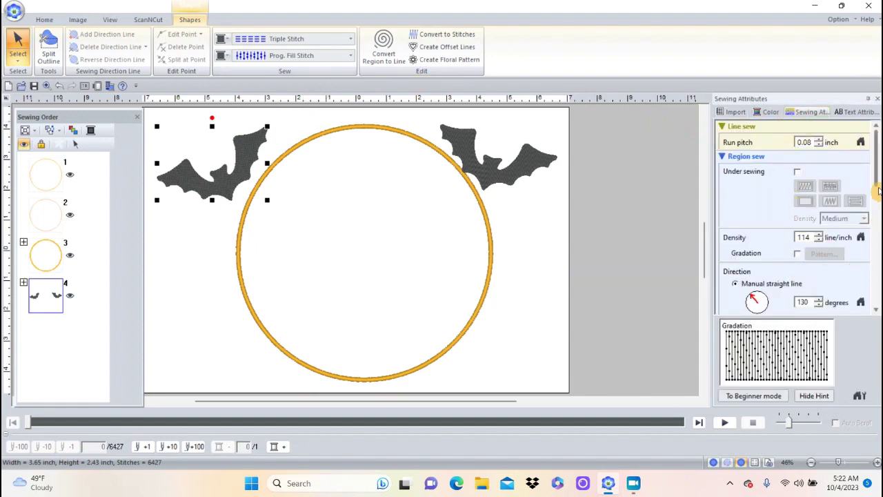
pyautogui.moveTo(877, 180); pyautogui.dragTo(871, 235)
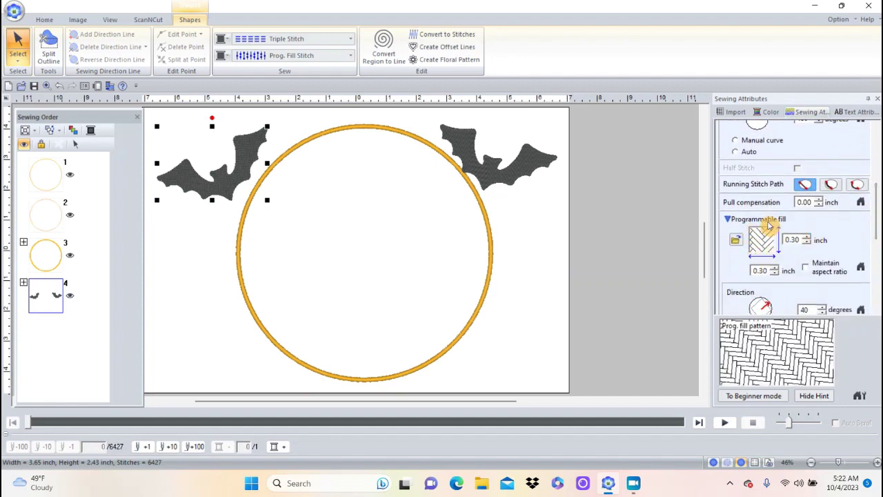
pyautogui.click(736, 239)
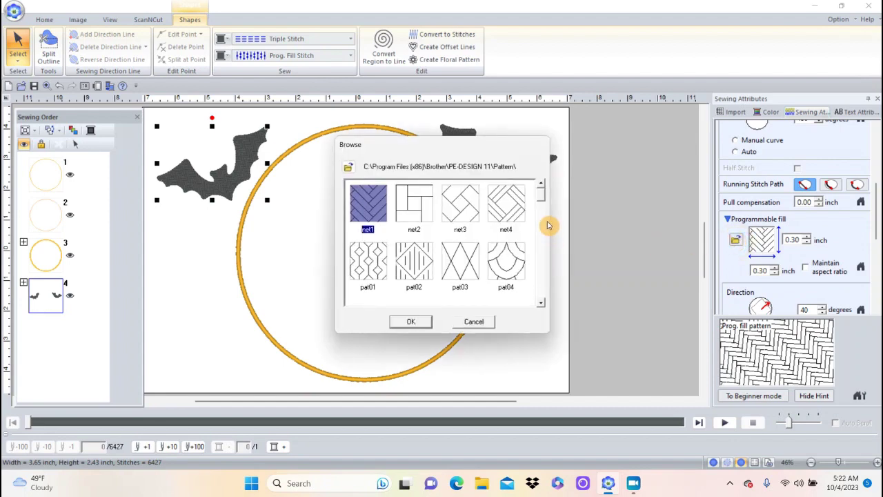
pyautogui.click(541, 305)
pyautogui.click(541, 305)
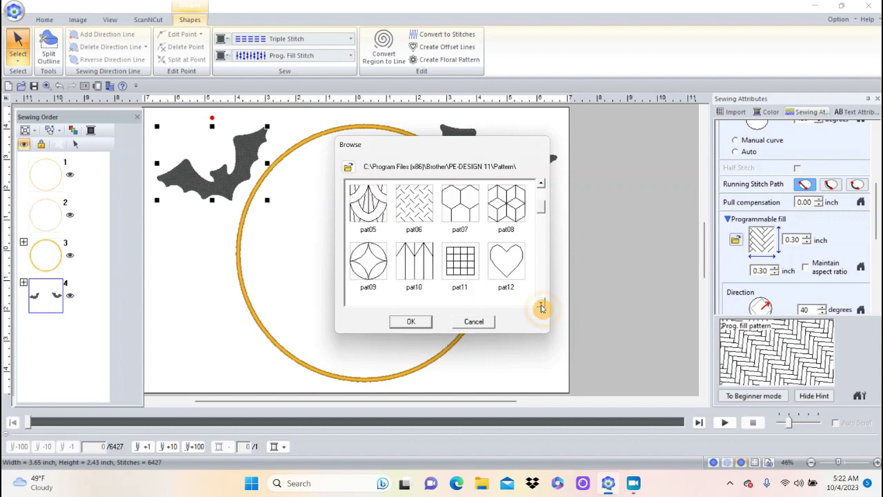
pyautogui.click(542, 305)
pyautogui.click(541, 305)
pyautogui.click(542, 305)
pyautogui.click(541, 305)
pyautogui.click(542, 305)
pyautogui.click(542, 305)
pyautogui.click(541, 305)
pyautogui.click(542, 305)
pyautogui.click(541, 305)
pyautogui.click(541, 305)
pyautogui.click(541, 305)
pyautogui.click(542, 305)
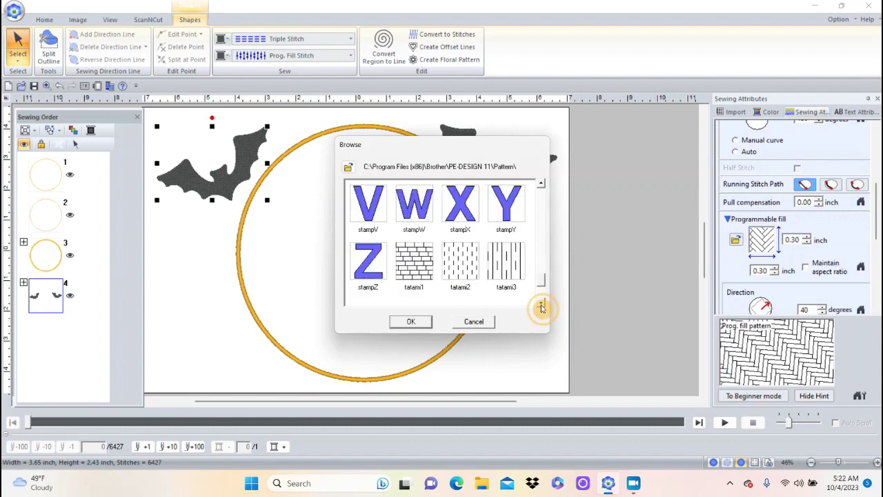
pyautogui.moveTo(542, 185); pyautogui.dragTo(542, 187)
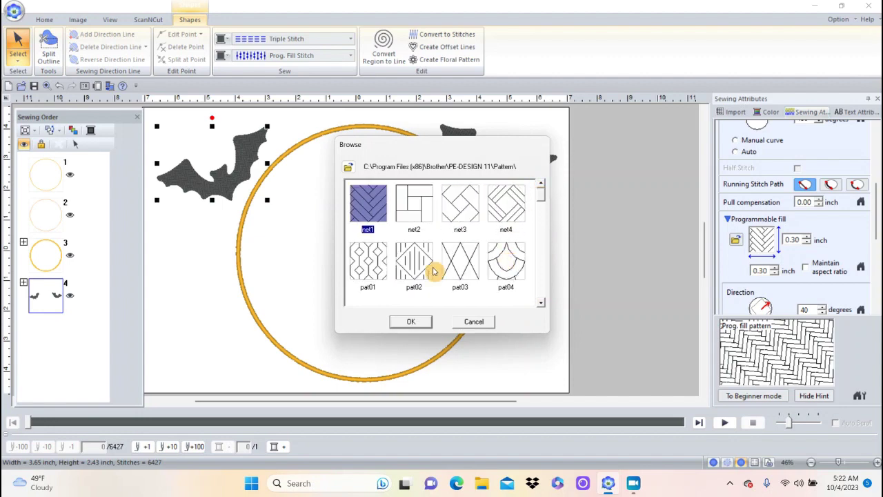
pyautogui.click(379, 265)
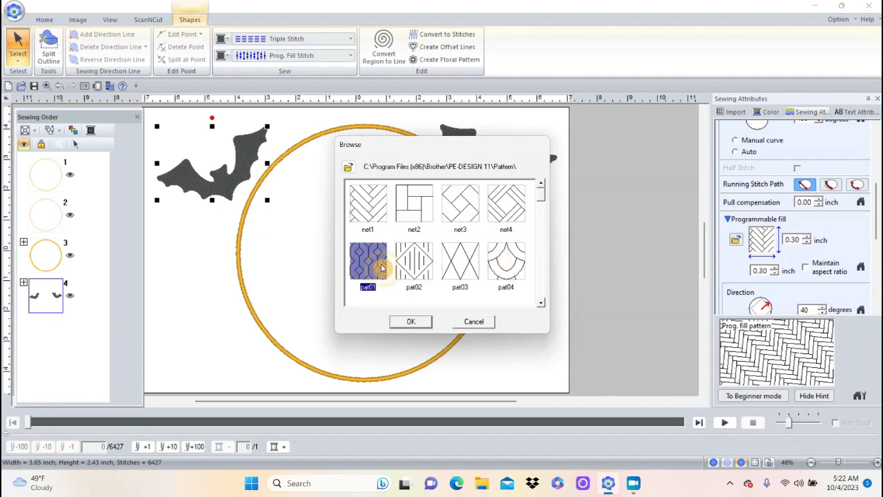
pyautogui.click(410, 322)
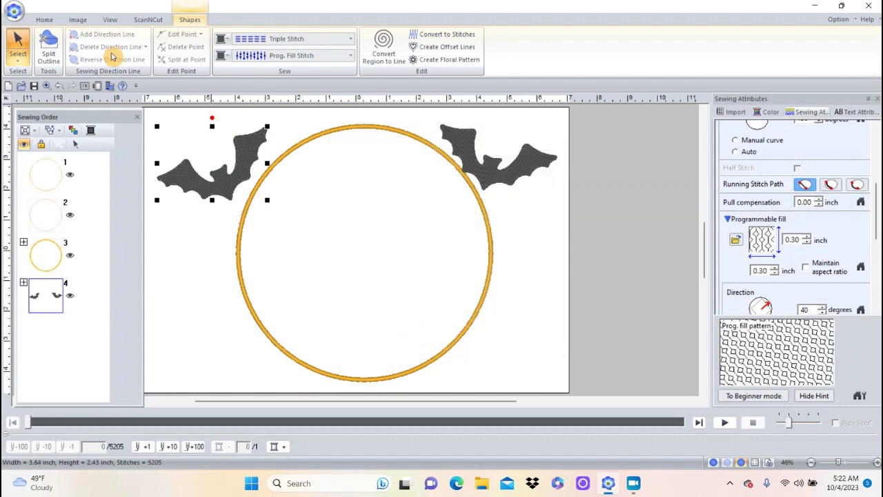
# - Inspect the left bat's fill up close and switch its programmable fill pattern to pat03
pyautogui.click(44, 20)
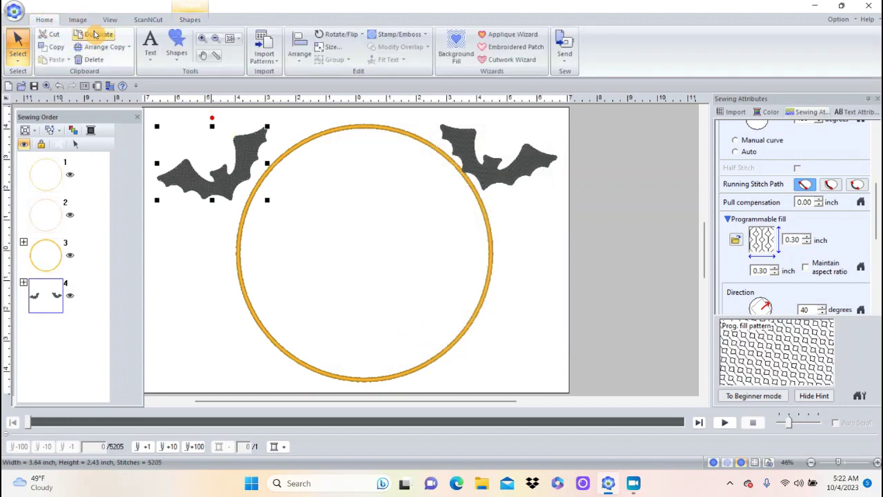
pyautogui.click(202, 40)
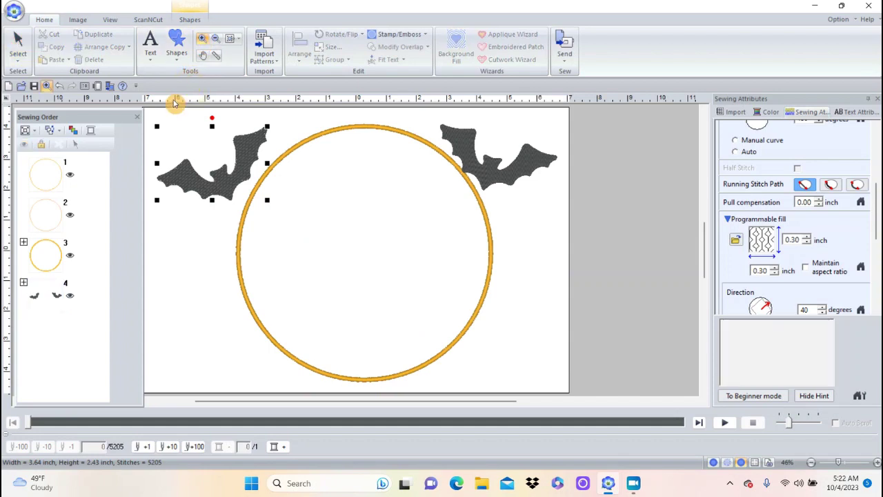
pyautogui.moveTo(162, 118); pyautogui.dragTo(285, 222)
pyautogui.moveTo(198, 175); pyautogui.dragTo(430, 367)
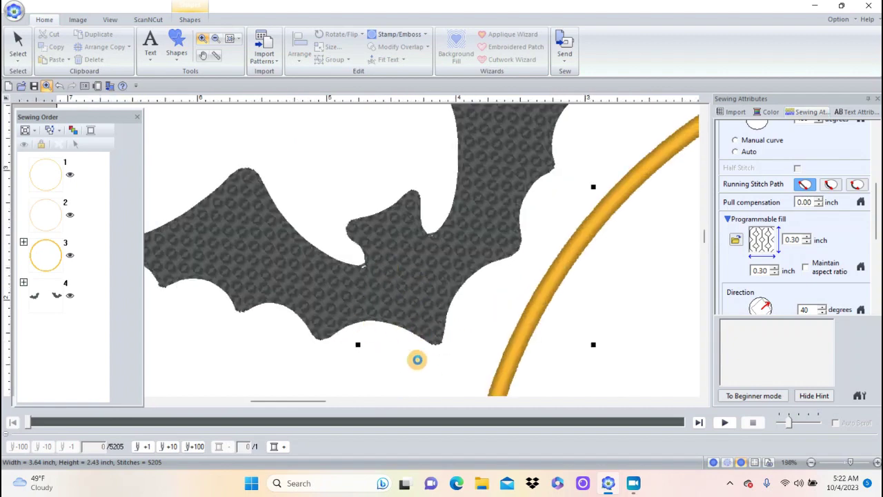
pyautogui.click(736, 240)
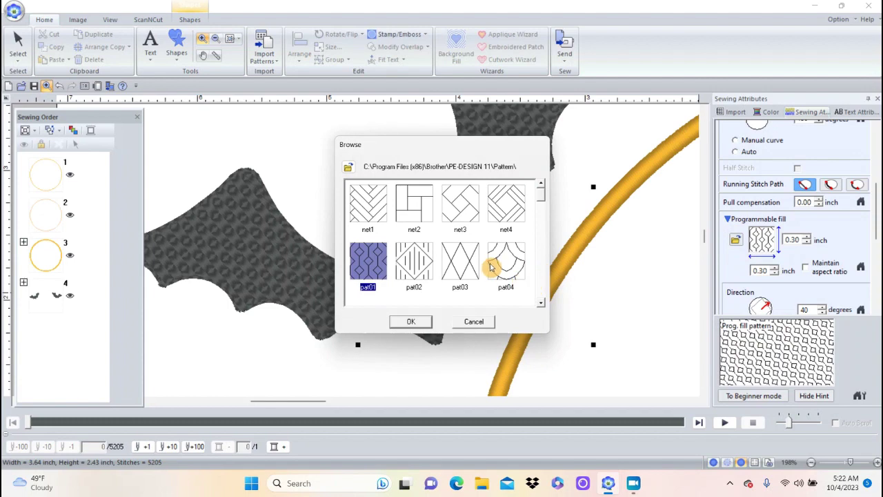
pyautogui.click(541, 305)
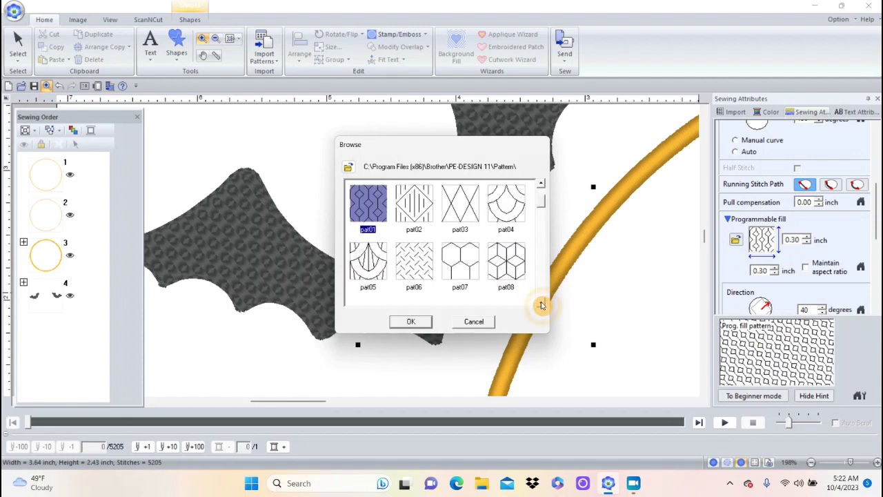
pyautogui.click(541, 305)
pyautogui.click(542, 305)
pyautogui.click(542, 305)
pyautogui.click(541, 305)
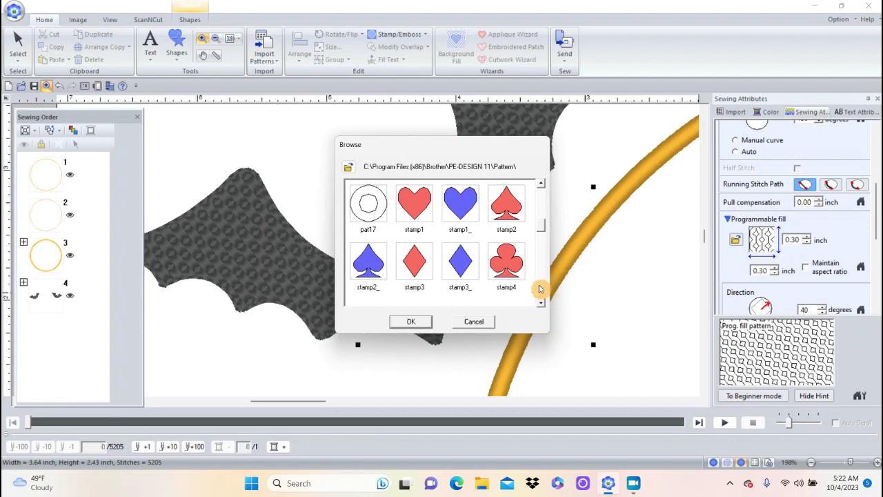
pyautogui.click(542, 186)
pyautogui.click(542, 187)
pyautogui.click(542, 186)
pyautogui.click(541, 186)
pyautogui.click(542, 186)
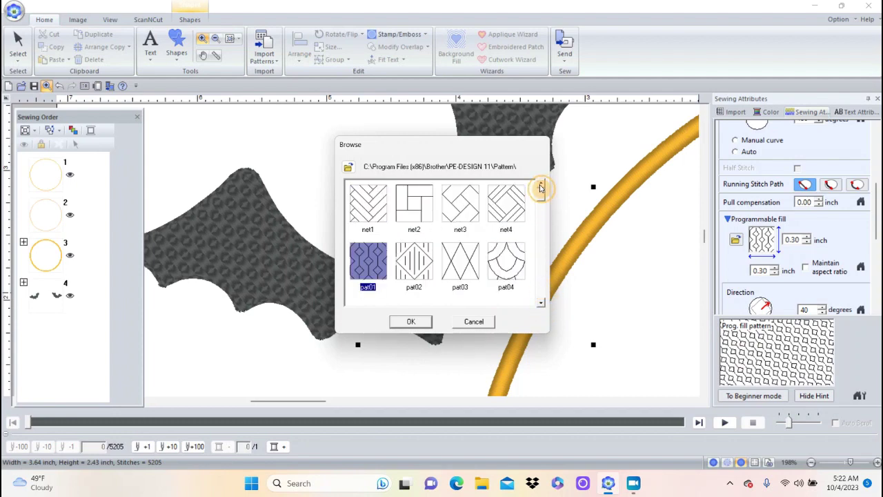
pyautogui.click(460, 262)
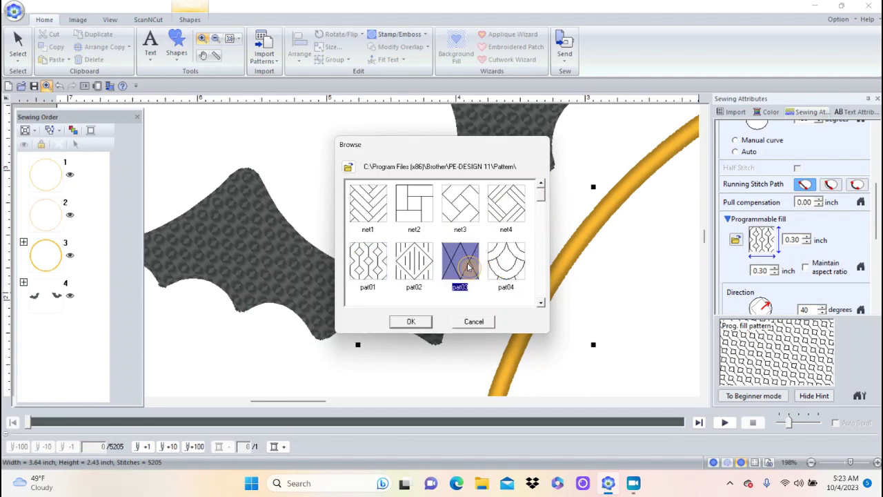
pyautogui.click(413, 322)
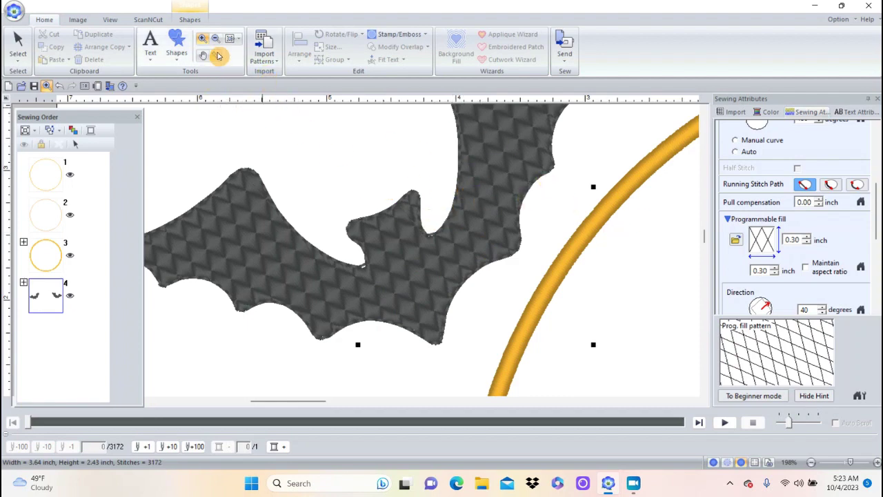
# - Try Motif Stitch as the left bat's region fill
pyautogui.click(191, 19)
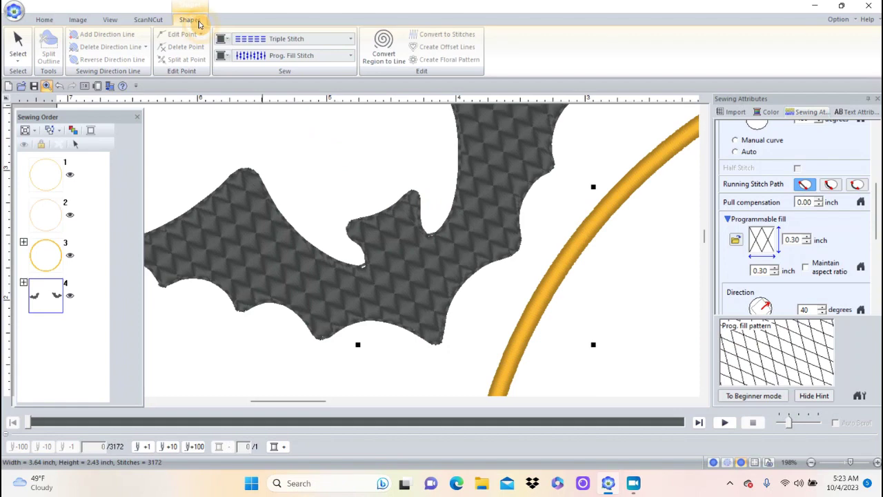
pyautogui.click(350, 55)
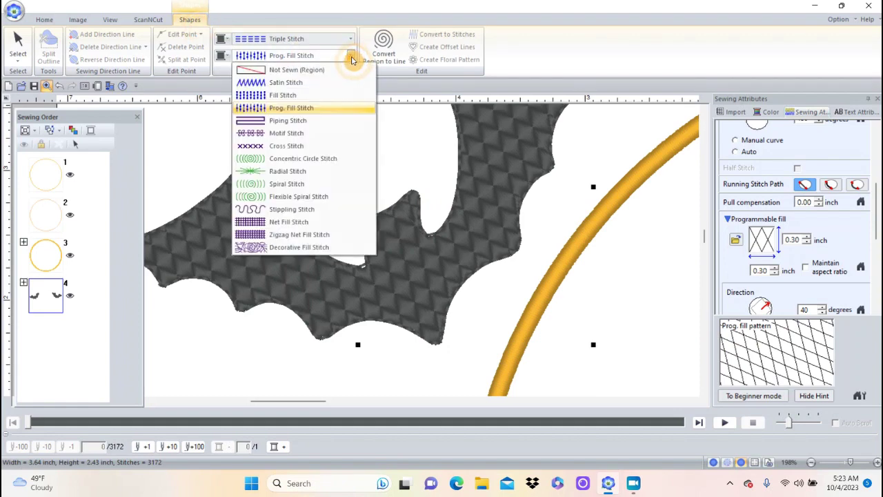
pyautogui.click(305, 135)
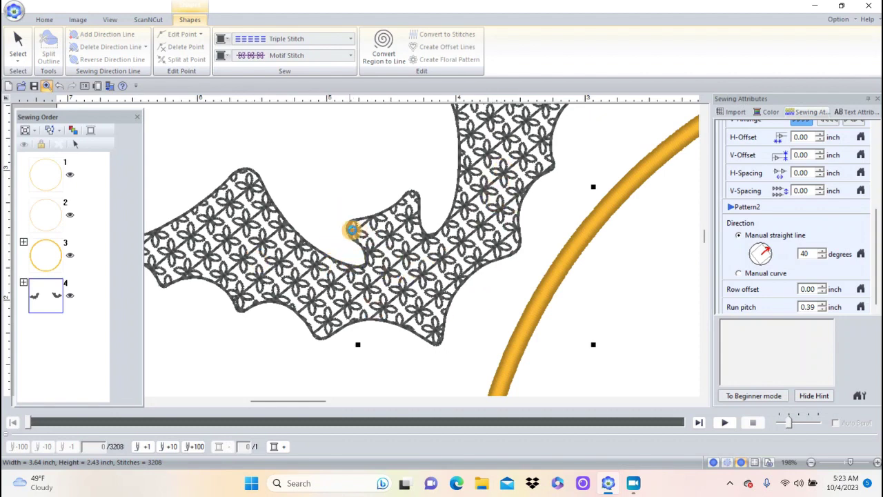
# - Set the left bat's region to Not Sewn (Region), leaving only its triple-stitch outline
pyautogui.click(351, 56)
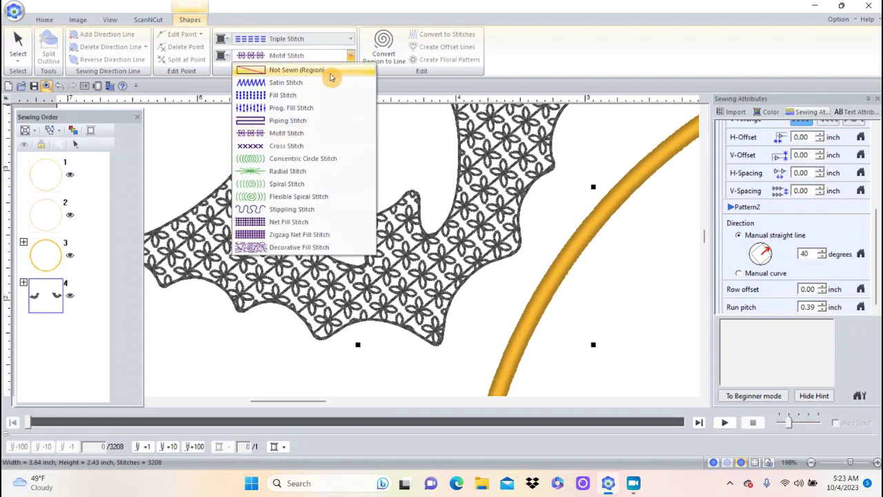
pyautogui.click(297, 69)
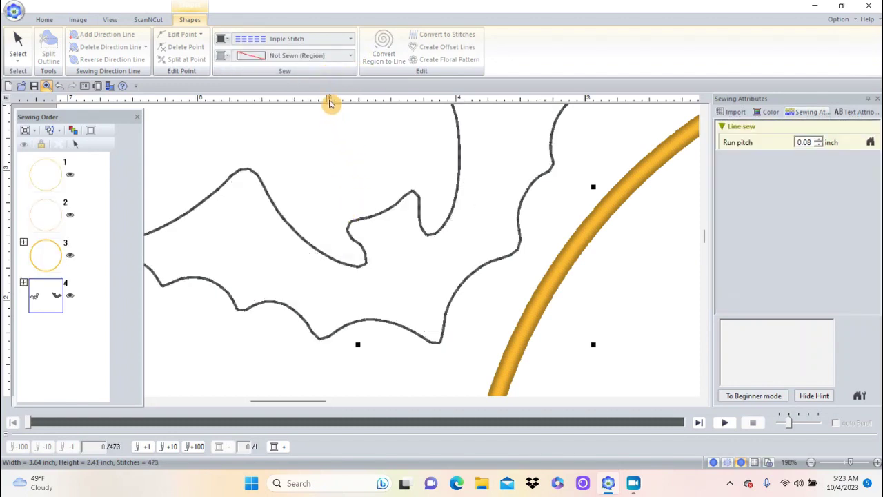
pyautogui.click(44, 20)
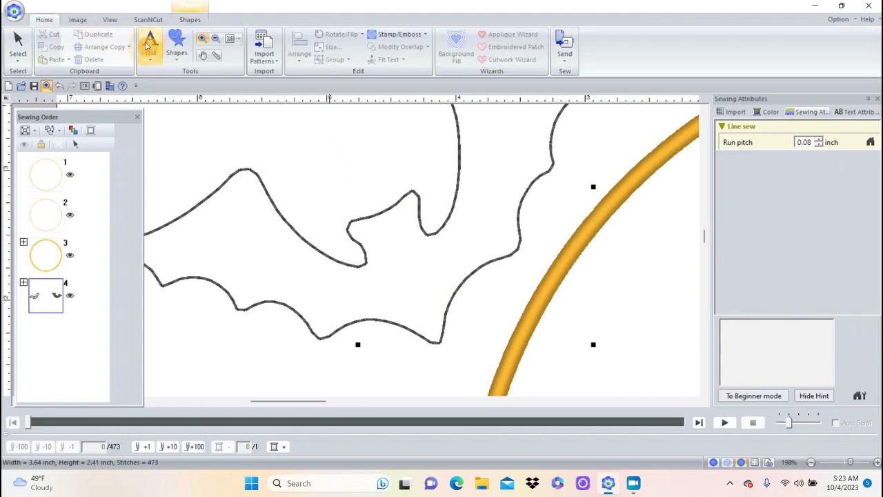
pyautogui.click(230, 39)
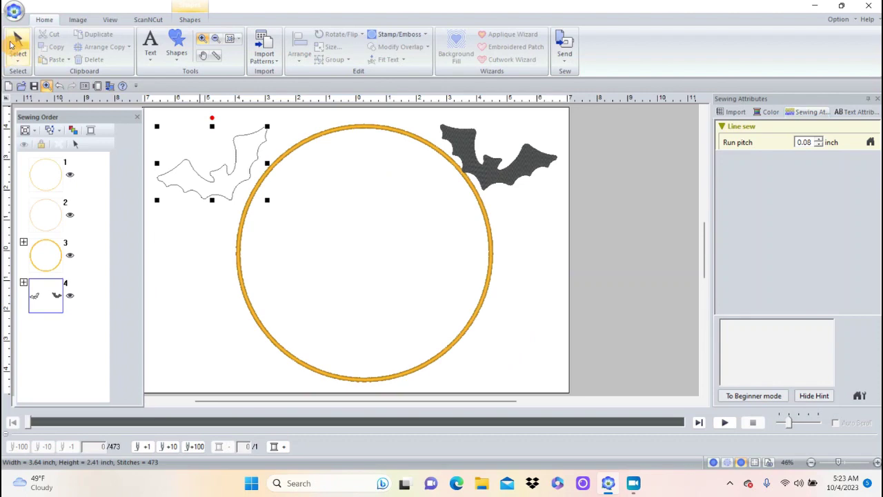
# - Set the right bat's region to Not Sewn (Region) so that only its outline is stitched
pyautogui.click(18, 39)
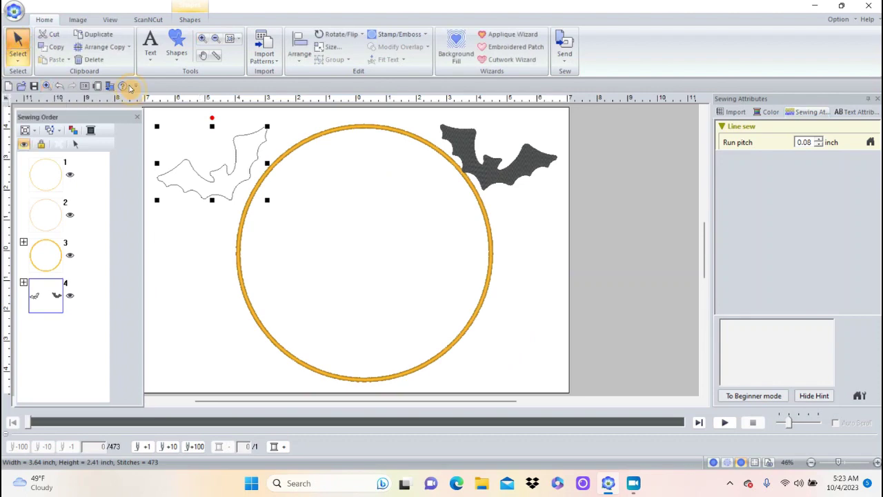
pyautogui.click(492, 180)
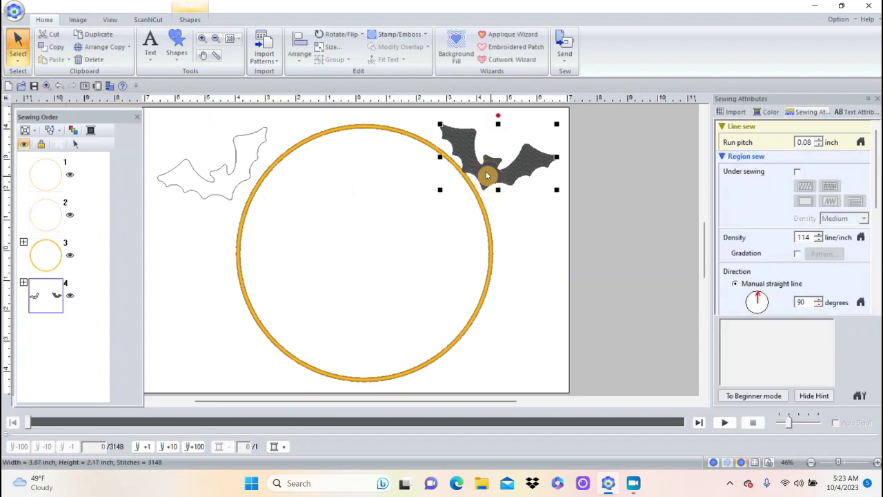
pyautogui.click(190, 21)
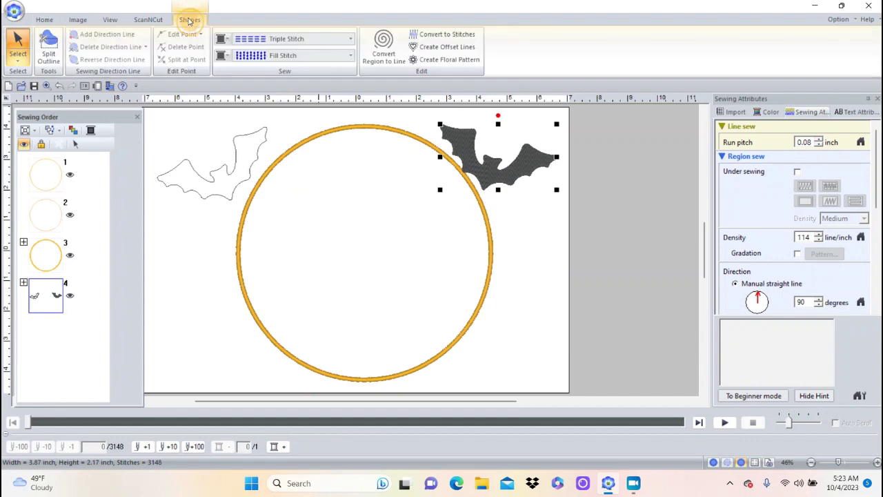
pyautogui.click(351, 55)
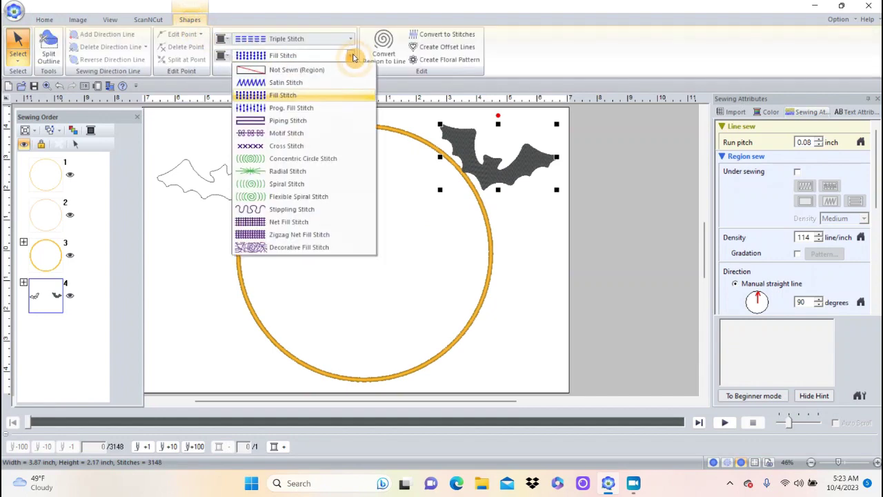
pyautogui.click(345, 69)
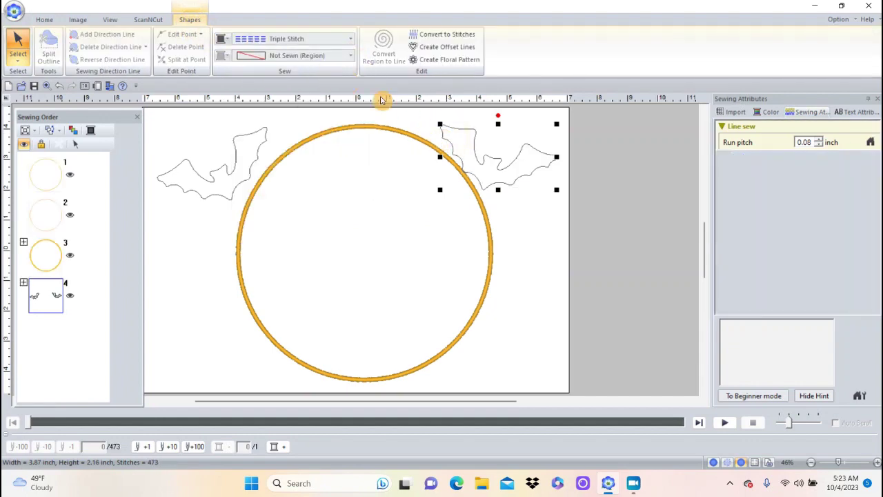
# - Convert the right bat to an applique with V Stitch tack down and a 0.14 inch Zigzag Stitch covering at 114 line/inch, replacing the original
pyautogui.click(44, 20)
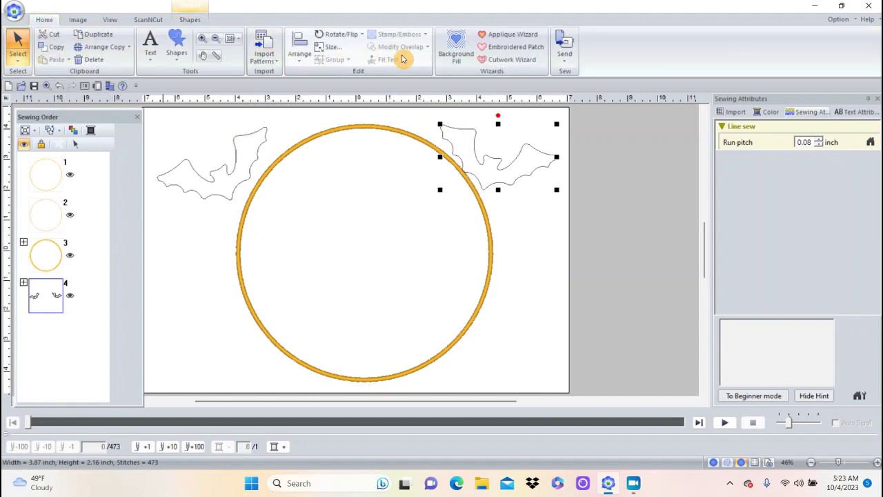
pyautogui.click(494, 35)
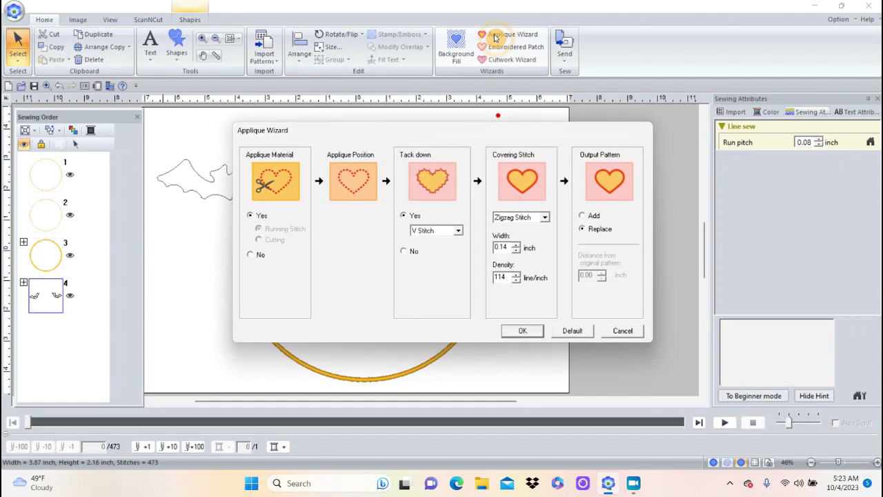
pyautogui.click(525, 331)
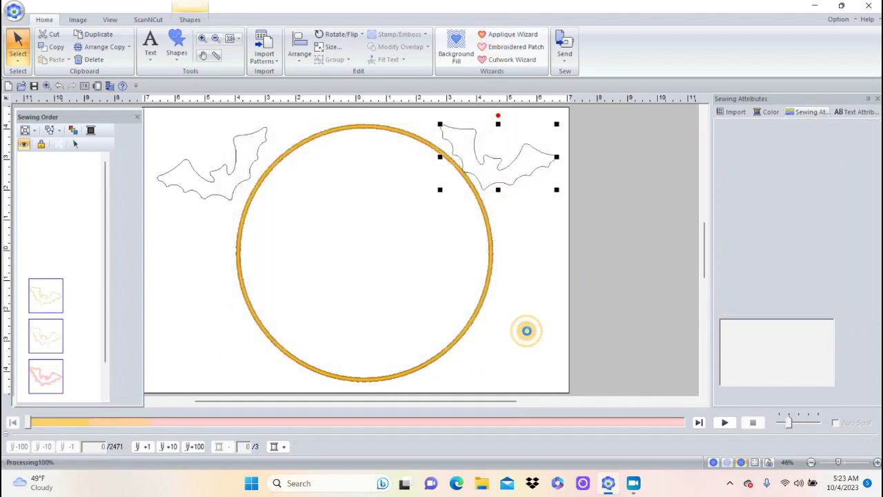
# - Convert the left bat to an applique with V Stitch tack down and a 0.14 inch Zigzag Stitch covering at 114 line/inch, replacing the original
pyautogui.click(236, 188)
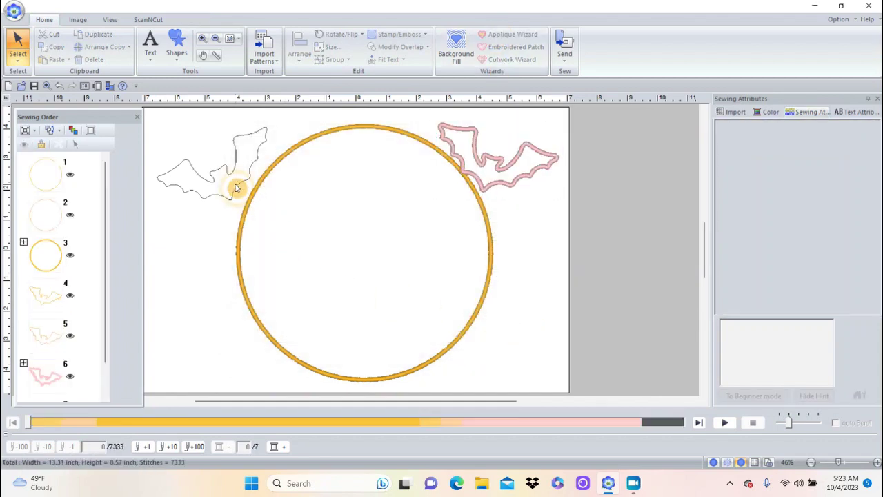
pyautogui.click(243, 184)
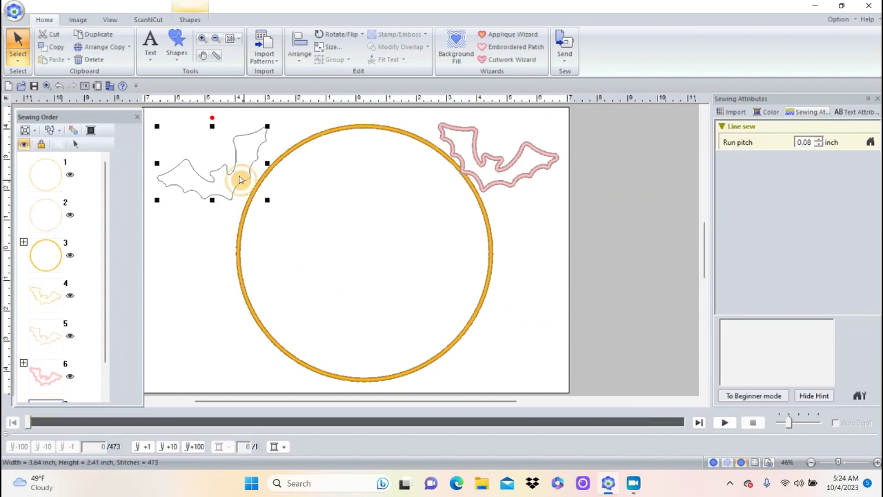
pyautogui.click(504, 34)
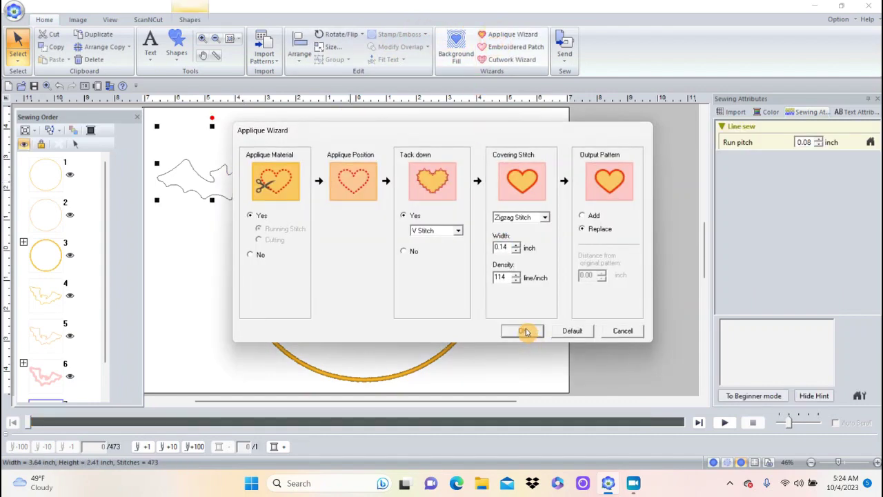
pyautogui.click(523, 331)
# - Reorder the sewing sequence so the left bat's applique material and position stitches directly follow the right bat's matching stitches
pyautogui.moveTo(105, 243); pyautogui.dragTo(110, 302)
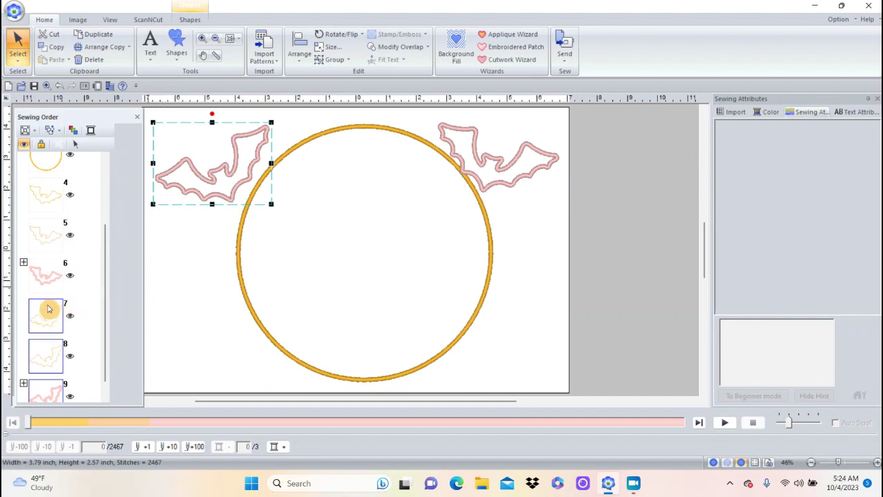
pyautogui.click(160, 306)
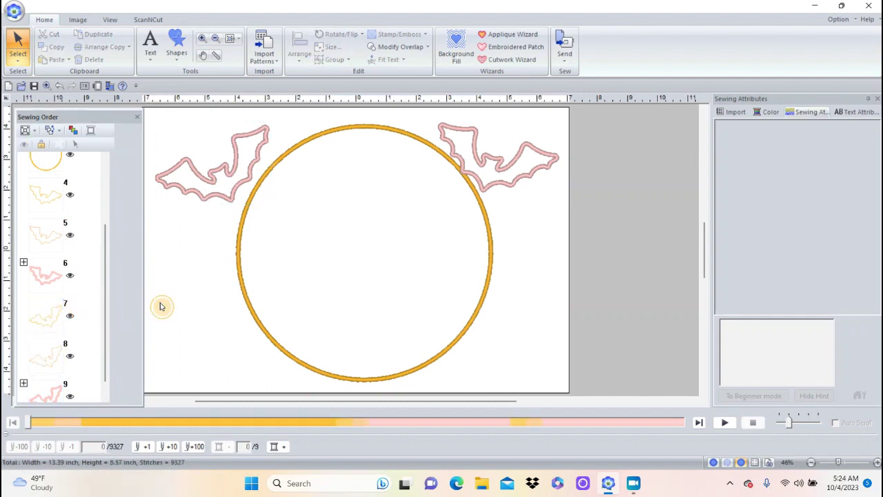
pyautogui.click(50, 323)
pyautogui.moveTo(49, 322); pyautogui.dragTo(66, 197)
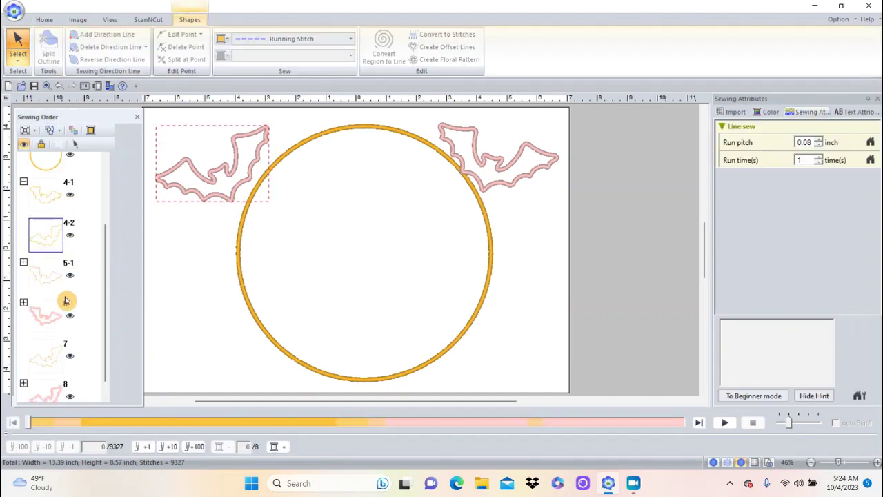
pyautogui.click(57, 350)
pyautogui.moveTo(57, 353); pyautogui.dragTo(69, 276)
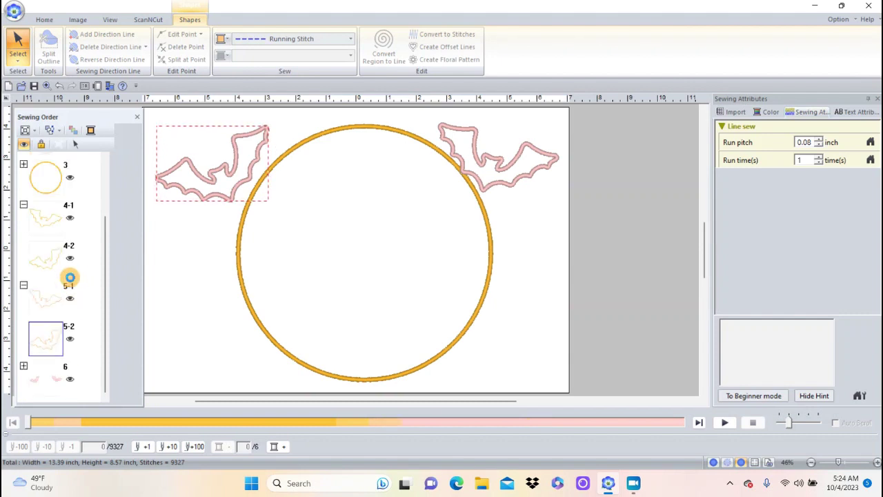
# - Collapse the bats' combined applique material and position groups in the sewing order and select the position group
pyautogui.click(24, 205)
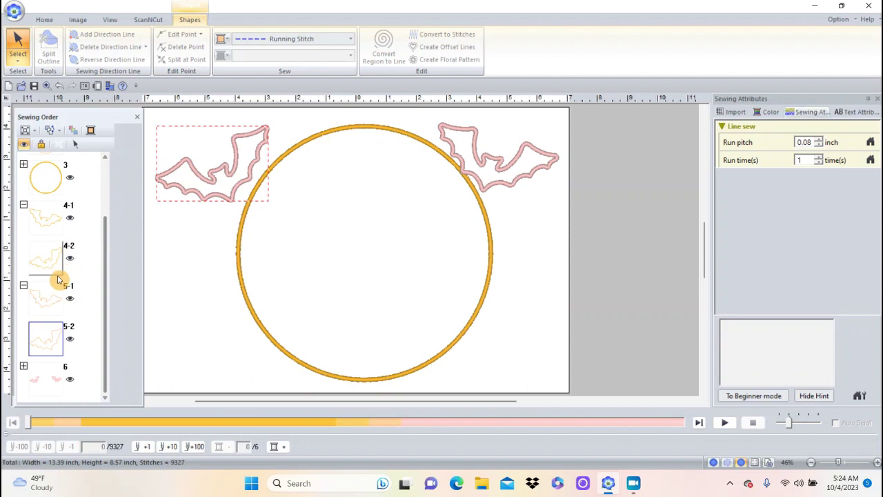
pyautogui.click(24, 206)
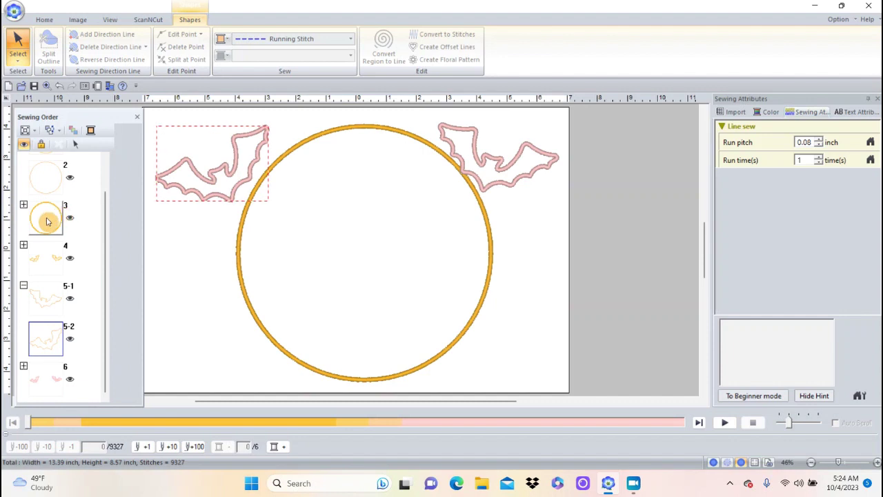
pyautogui.click(24, 286)
pyautogui.click(46, 324)
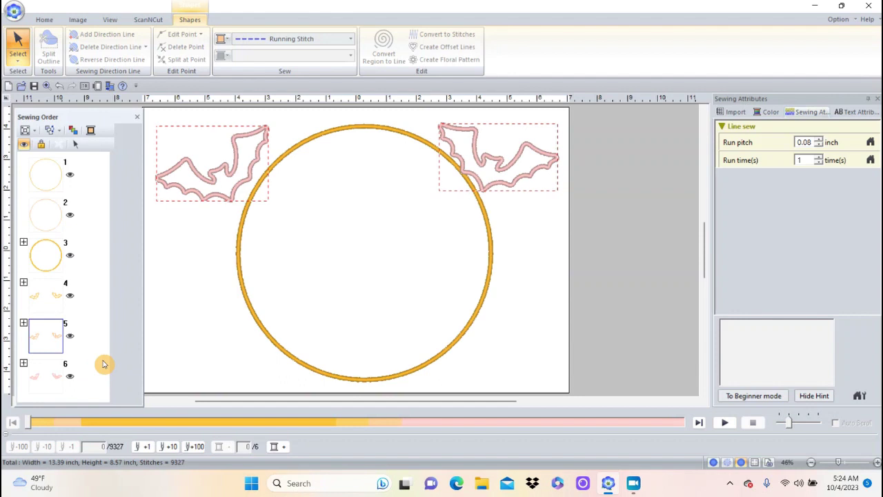
# - Color the covering stitches of both bats BLACK, code 900, from the BROTHER EMBROIDERY thread chart, and deselect them
pyautogui.click(44, 379)
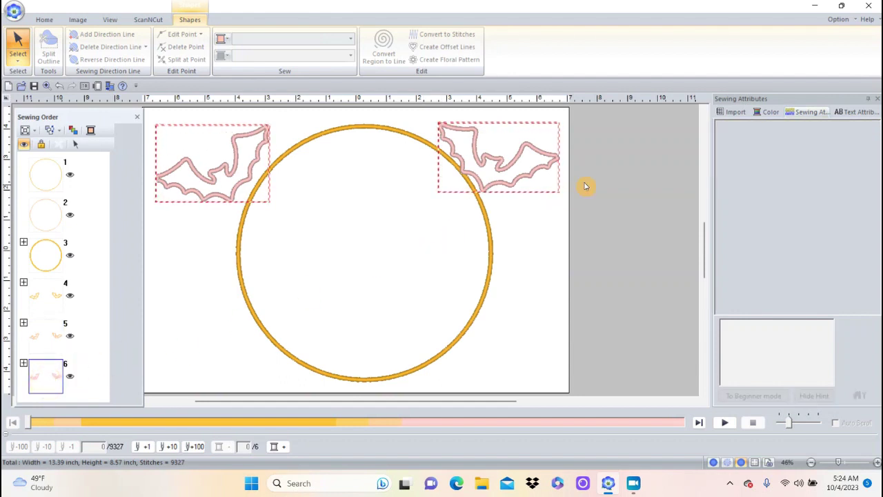
pyautogui.click(770, 112)
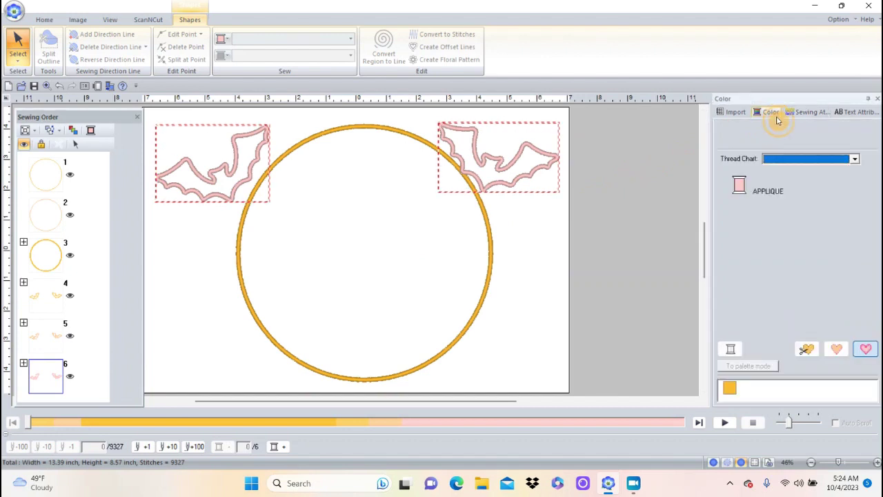
pyautogui.click(855, 159)
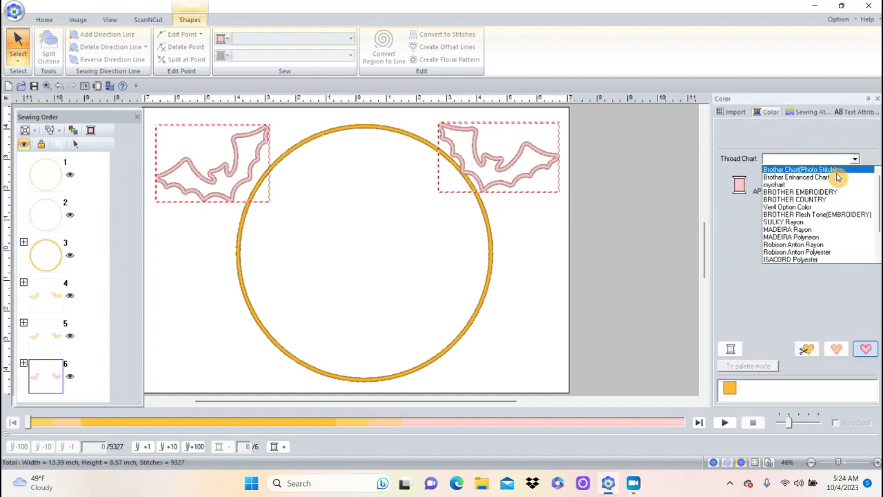
pyautogui.click(829, 193)
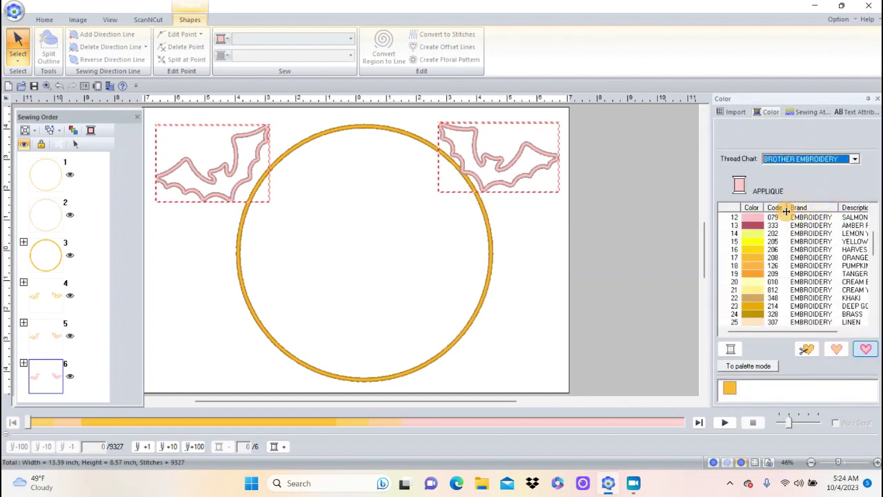
pyautogui.moveTo(873, 250); pyautogui.dragTo(875, 224)
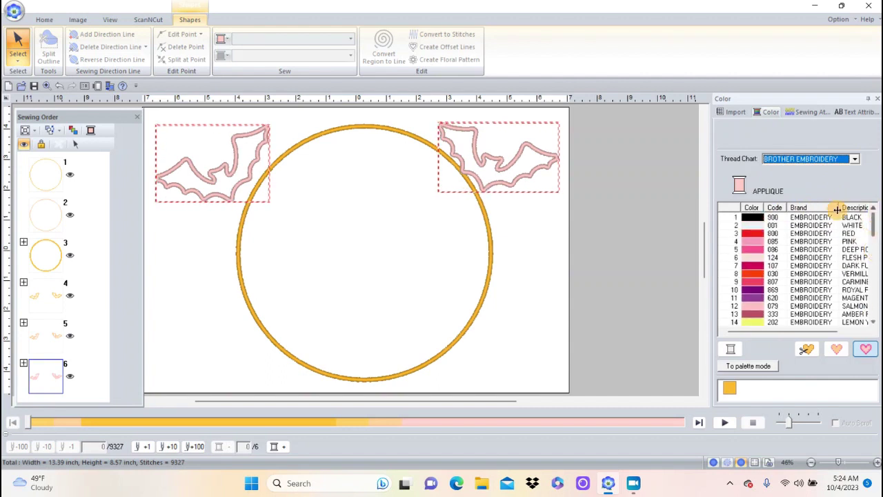
pyautogui.click(762, 218)
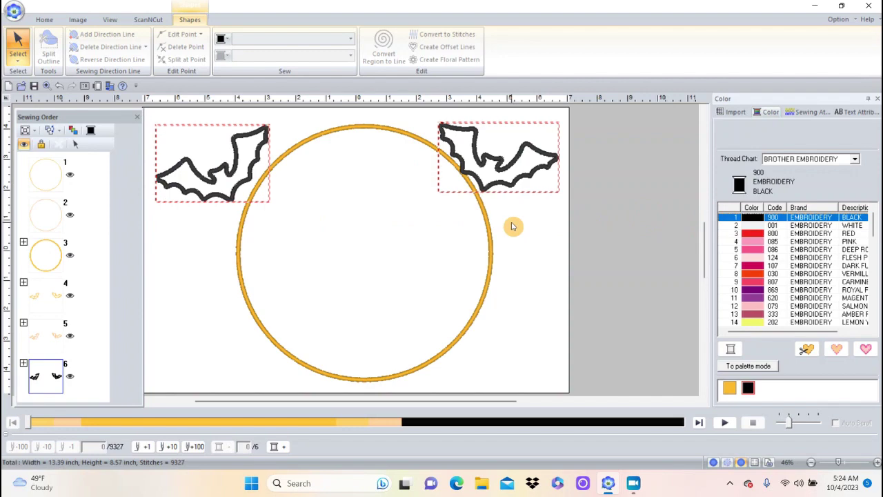
pyautogui.click(532, 226)
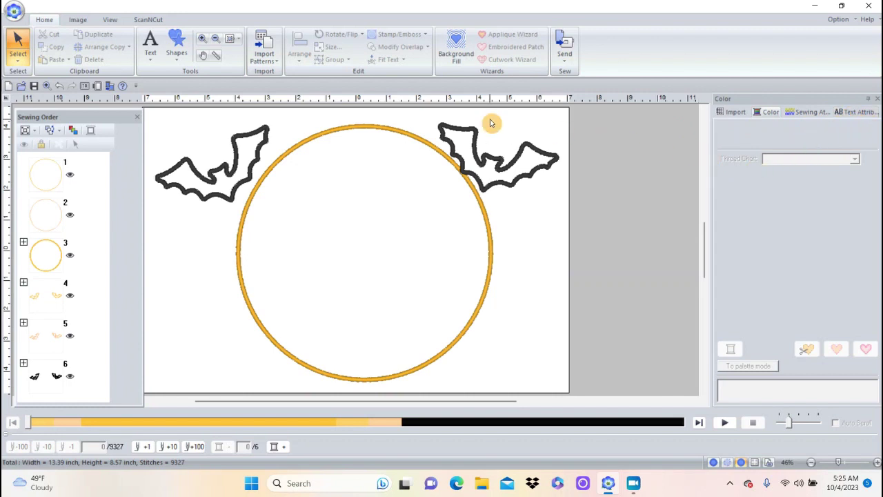
# - Browse the design library's categories for import, and switch the source to the Outline Shapes collection with its Animals category
pyautogui.click(264, 60)
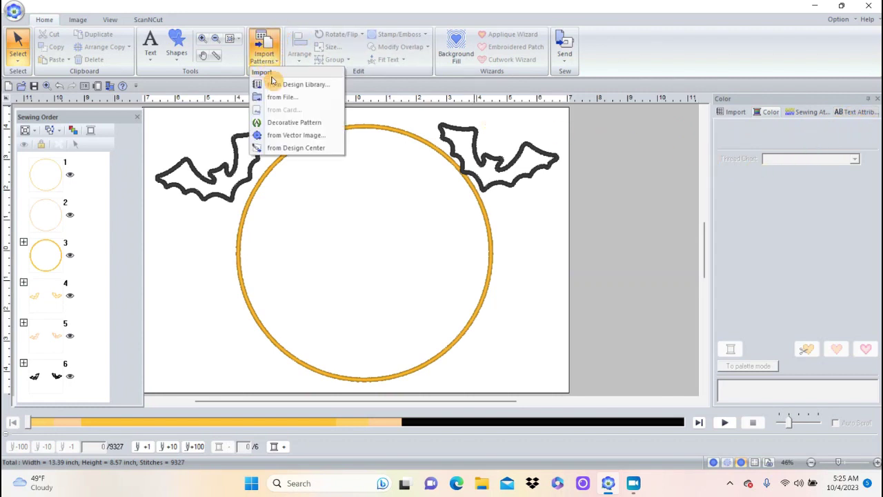
pyautogui.click(274, 86)
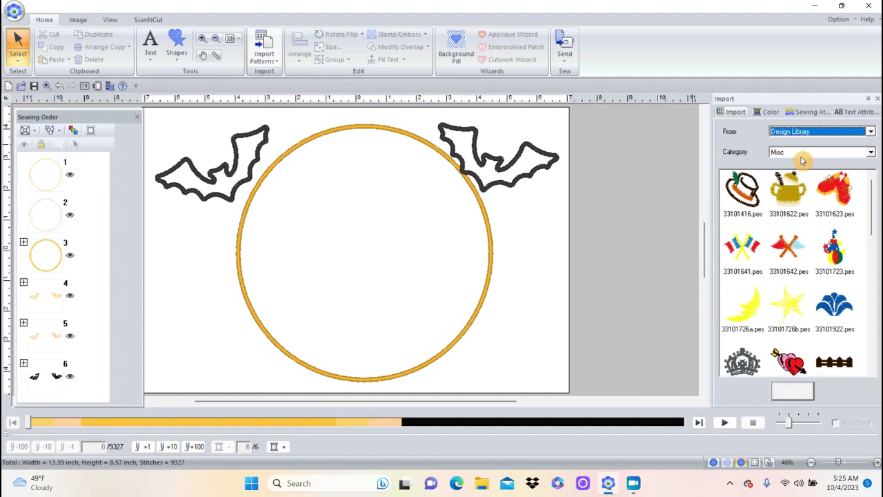
pyautogui.click(869, 153)
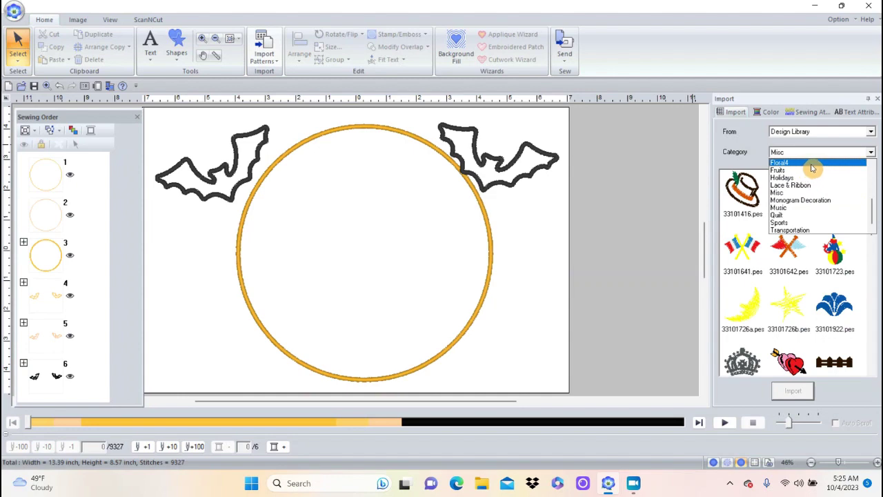
pyautogui.click(871, 154)
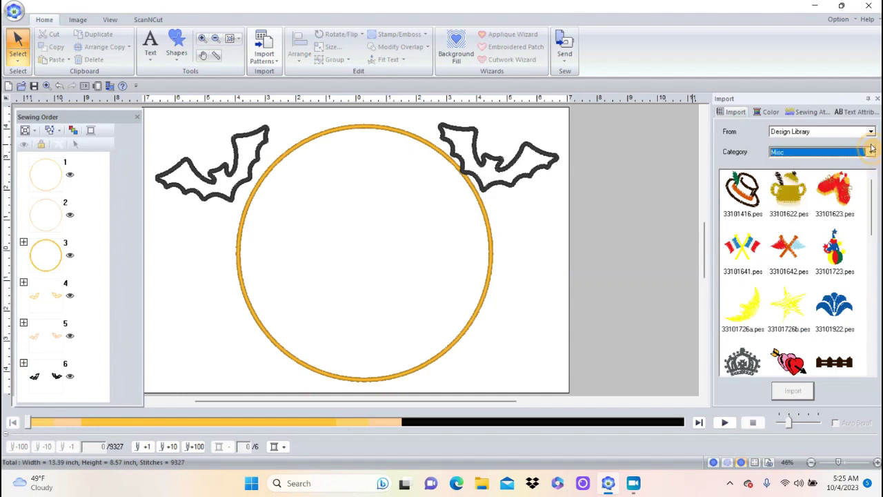
pyautogui.click(871, 131)
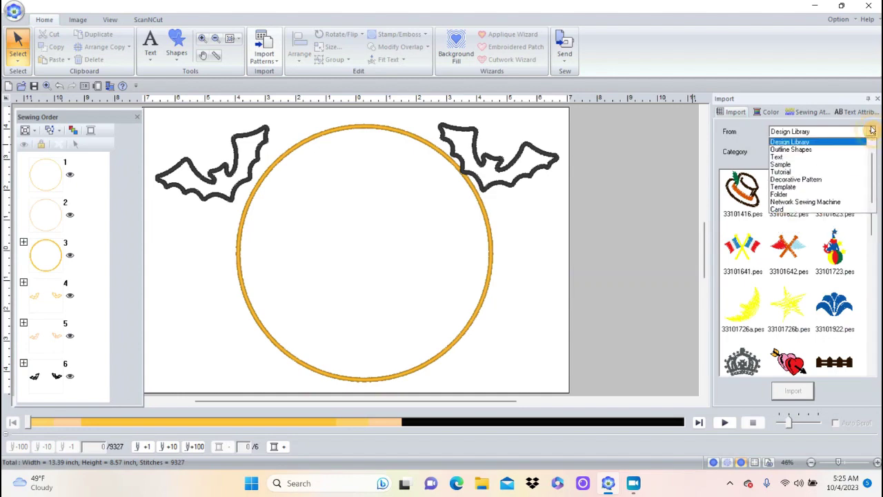
pyautogui.click(807, 151)
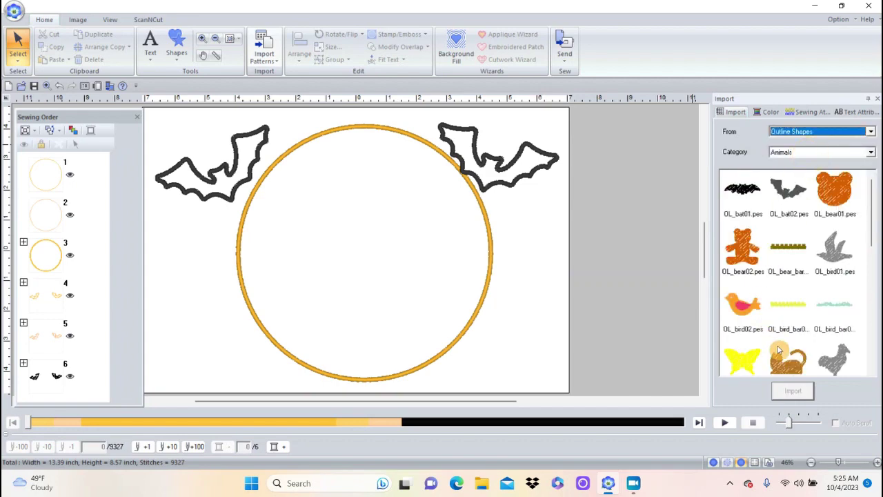
# - Import the cat OL_cat01.pes and place it across the circle's lower edge, enlarged to about 5.67 by 3.86 inches
pyautogui.click(787, 367)
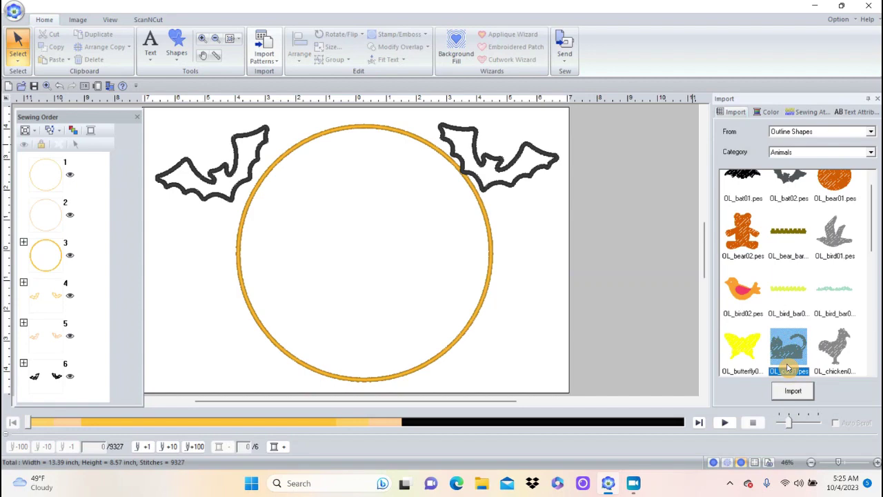
pyautogui.click(790, 390)
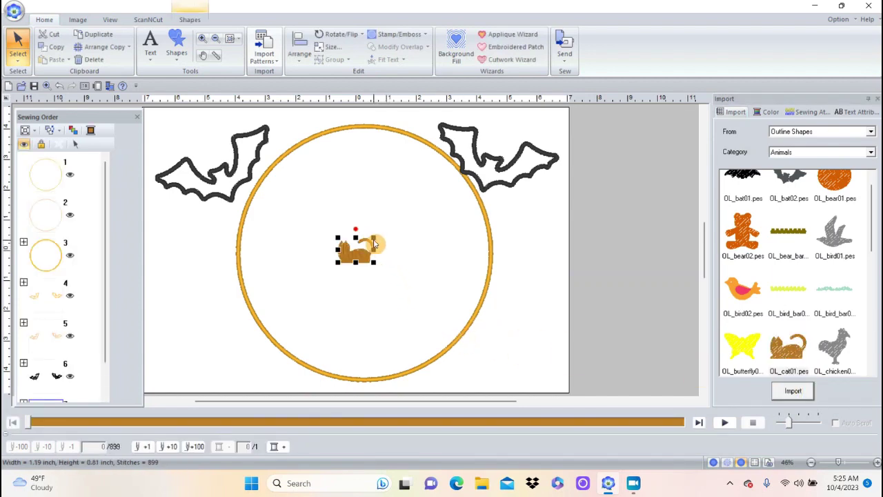
pyautogui.moveTo(373, 237); pyautogui.dragTo(513, 146)
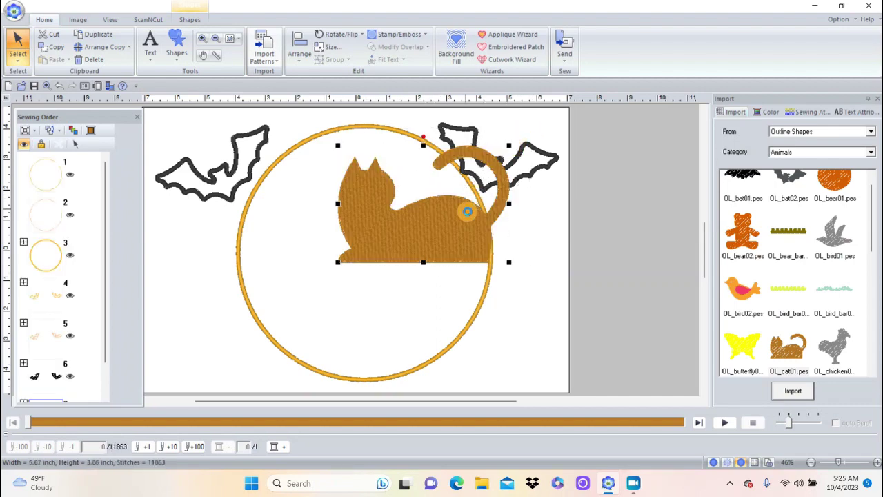
pyautogui.moveTo(468, 207); pyautogui.dragTo(398, 330)
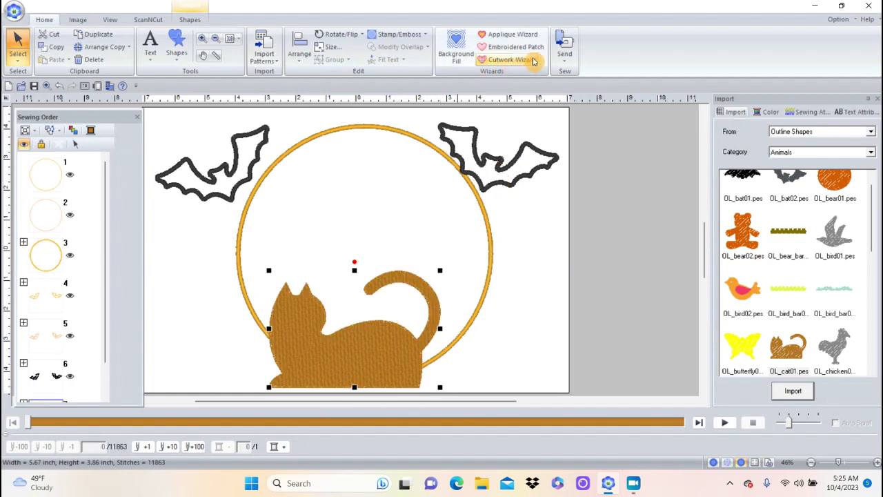
# - Convert the cat to an applique with V Stitch tack down and a 0.14 inch Zigzag Stitch covering at 114 line/inch, replacing the original
pyautogui.click(510, 35)
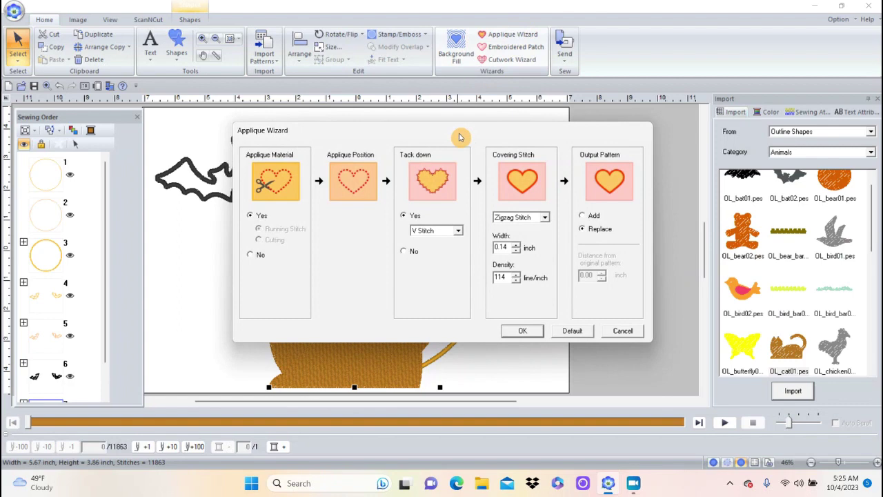
pyautogui.click(523, 331)
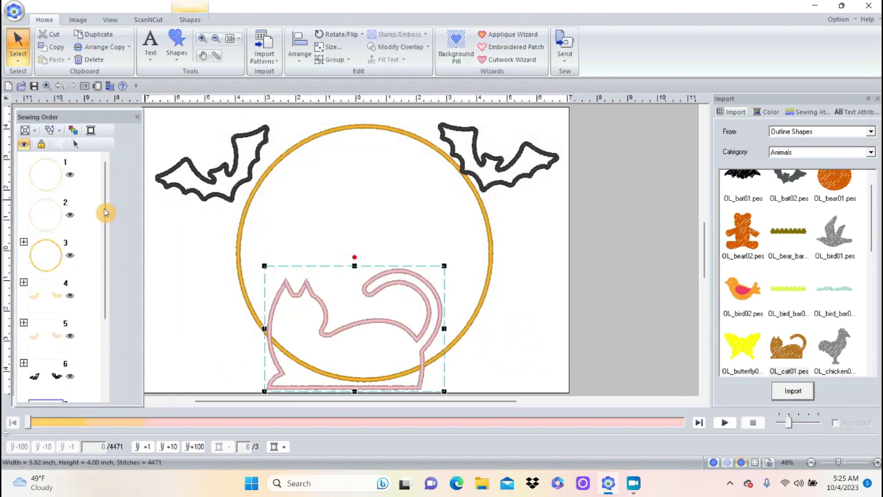
pyautogui.moveTo(107, 215); pyautogui.dragTo(103, 291)
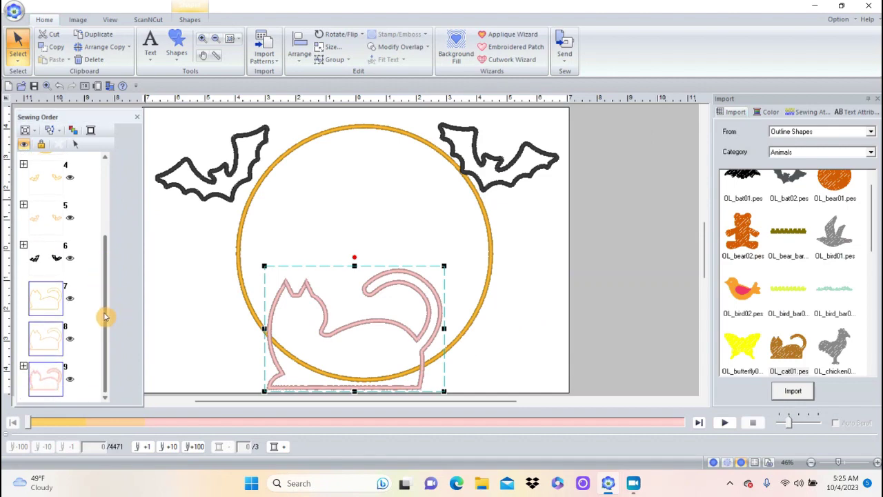
pyautogui.click(162, 329)
# - Color the cat's covering stitch BLACK, code 900, from the BROTHER EMBROIDERY thread chart, matching the bats
pyautogui.click(50, 383)
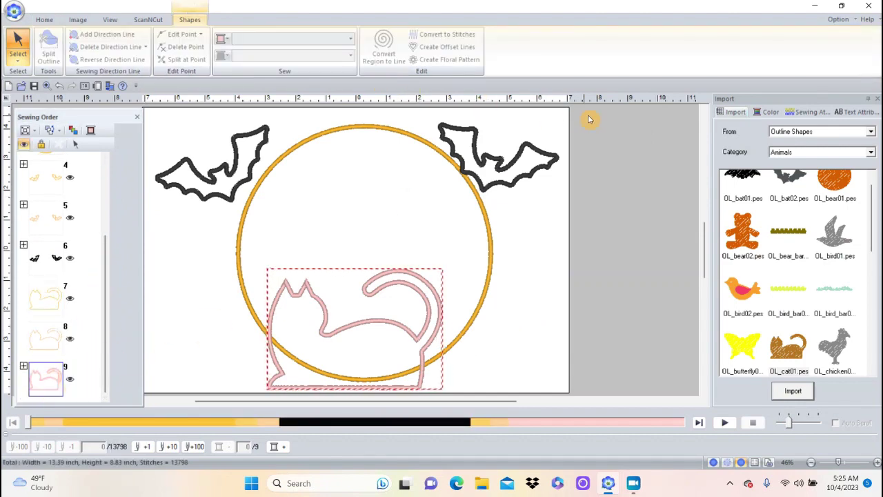
pyautogui.click(770, 113)
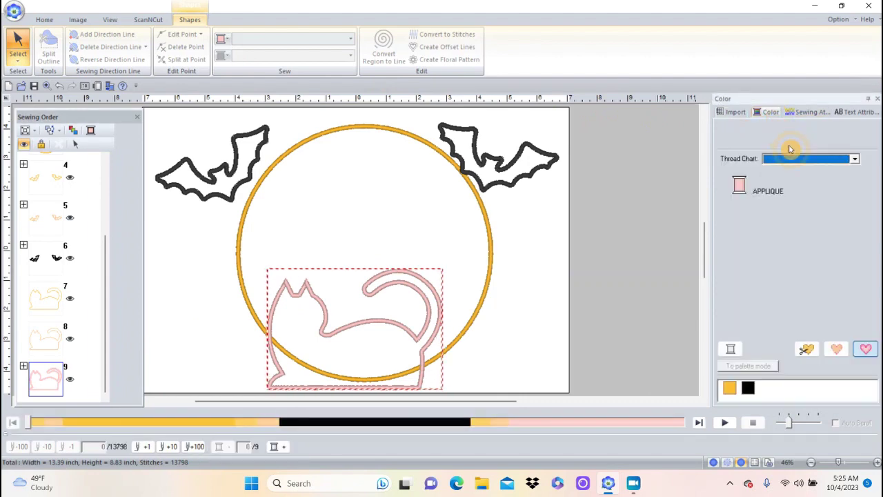
pyautogui.click(854, 159)
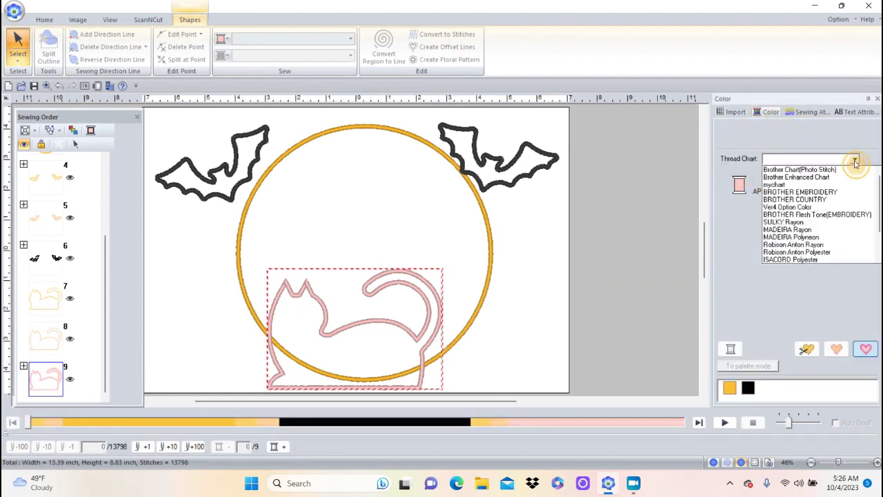
pyautogui.click(814, 193)
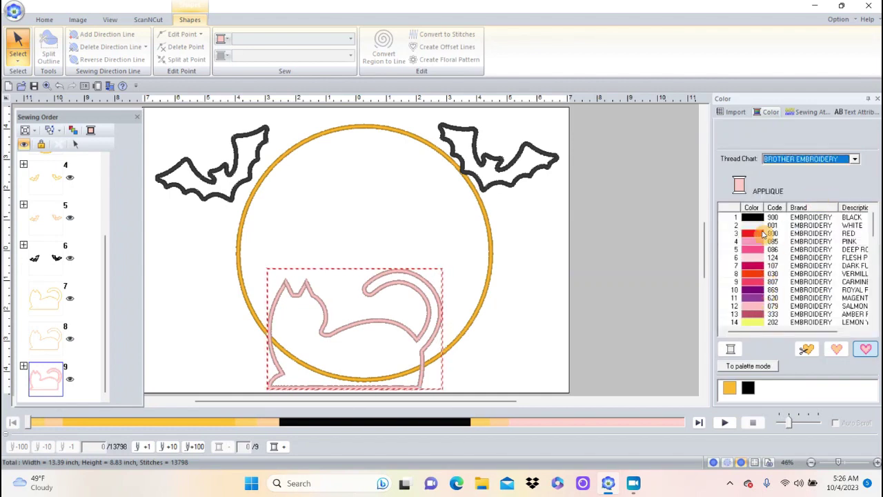
pyautogui.click(734, 392)
pyautogui.click(753, 393)
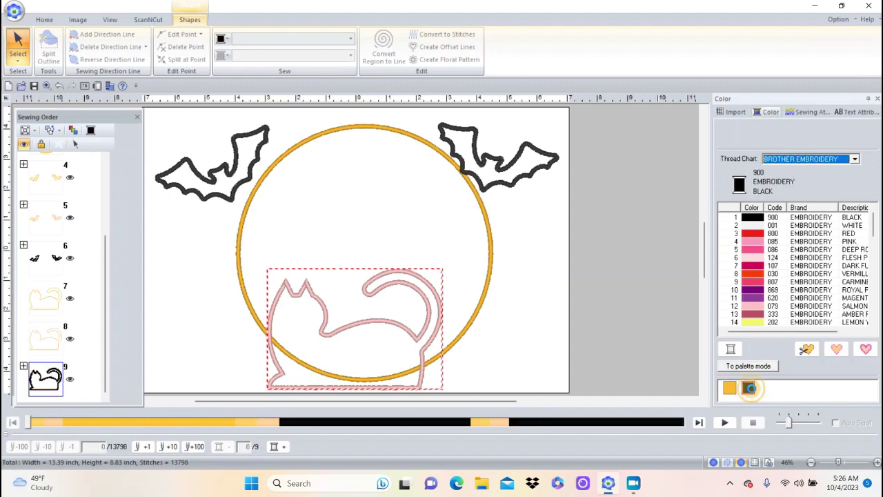
# - Keep the cat's outline black and shift the cat slightly right across the circle's lower edge
pyautogui.click(752, 391)
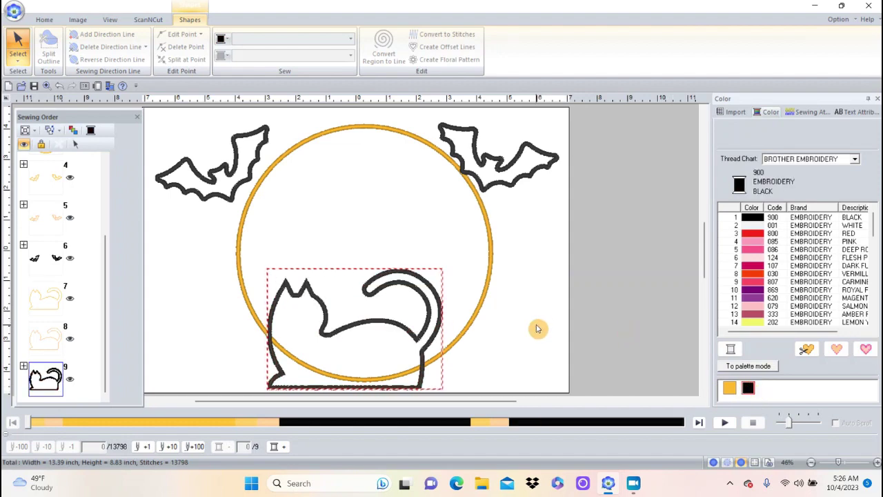
pyautogui.click(506, 325)
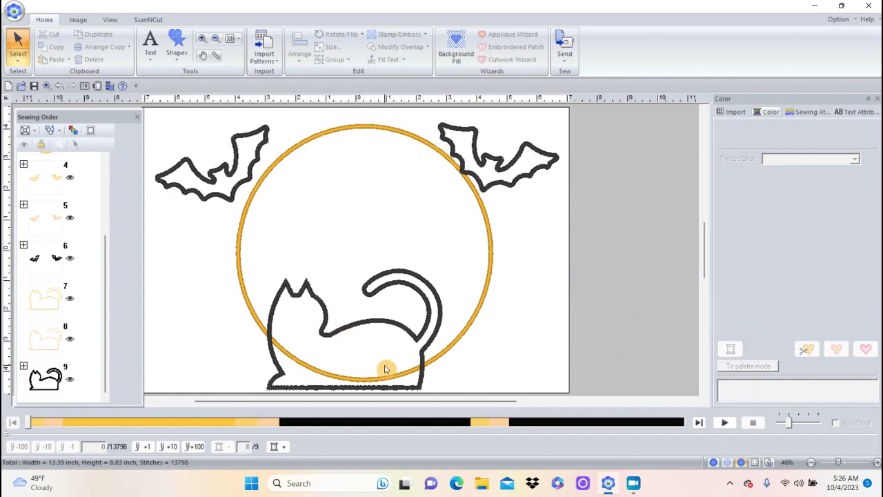
pyautogui.moveTo(423, 364); pyautogui.dragTo(431, 362)
pyautogui.click(510, 322)
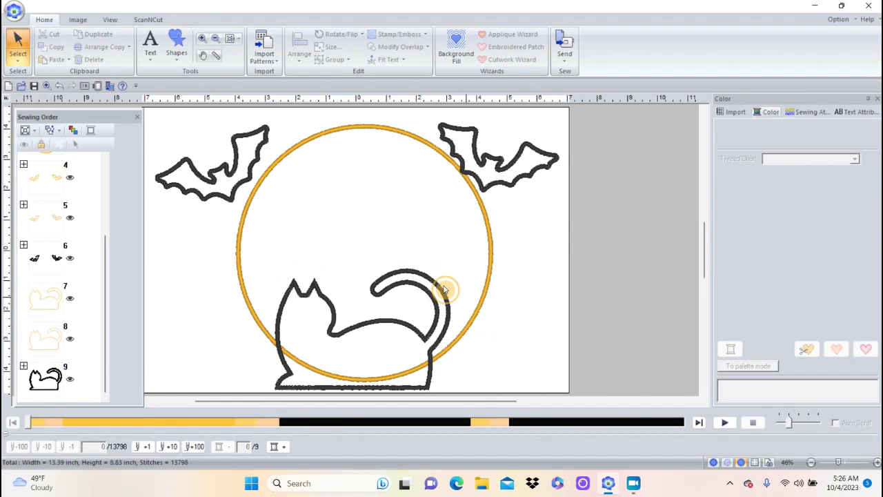
# - Add the text "Whe Witches go flying" in Dalliance Roman, size 0.39, across the upper part of the circle
pyautogui.click(150, 59)
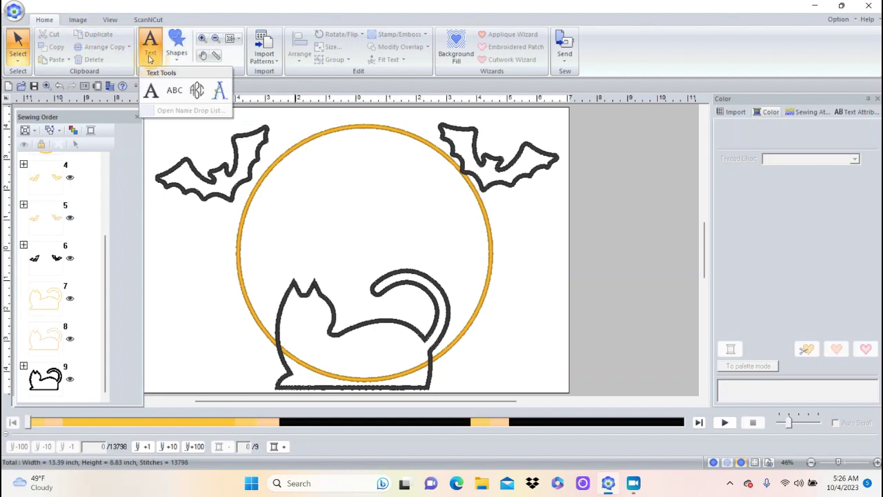
pyautogui.click(151, 91)
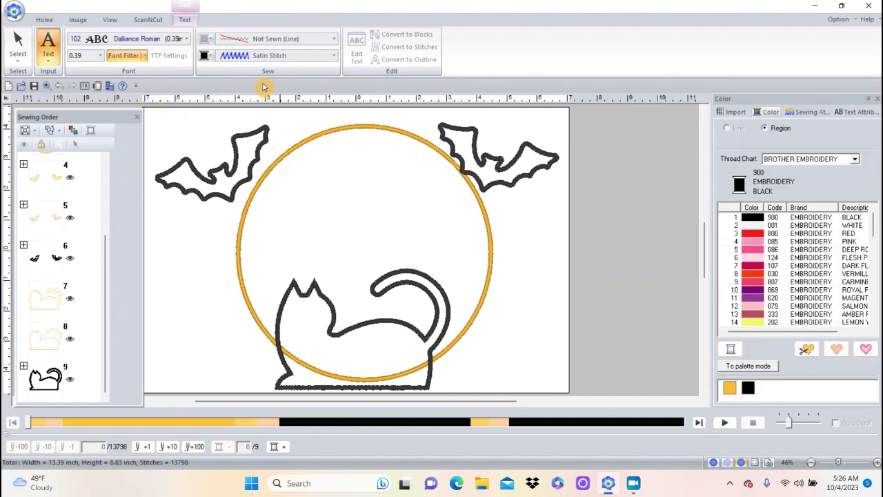
pyautogui.click(279, 182)
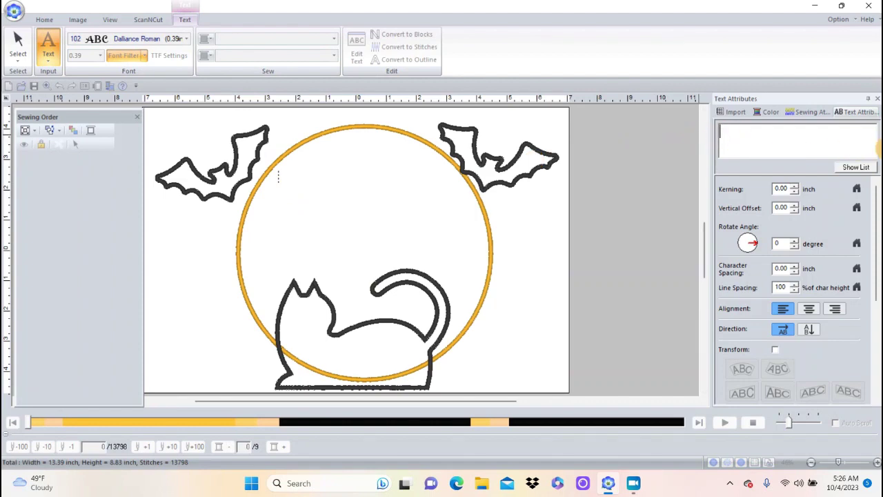
pyautogui.click(766, 143)
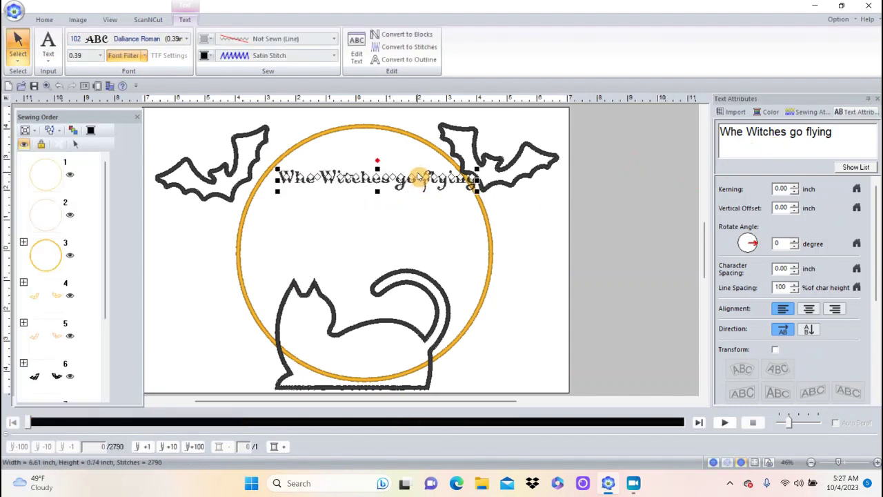
pyautogui.click(516, 205)
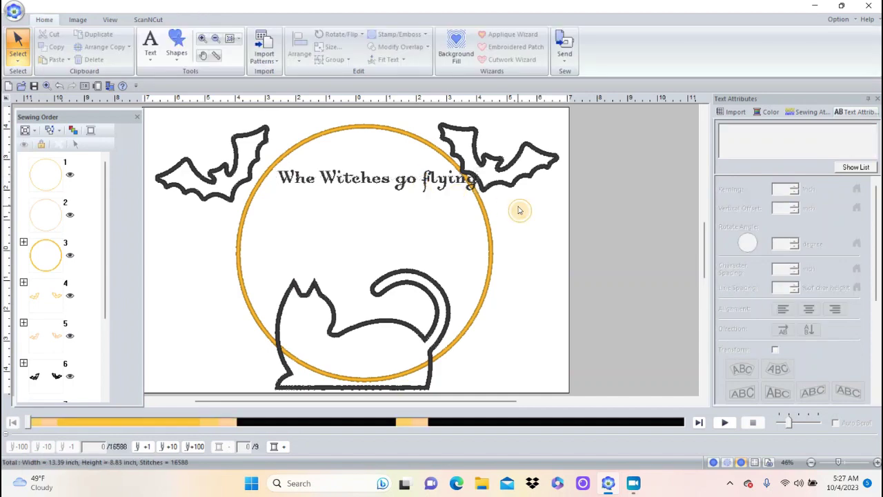
# - Shrink the "Whe Witches go flying" text to about 4.75 by 0.54 inches and center it in the upper part of the circle
pyautogui.click(384, 180)
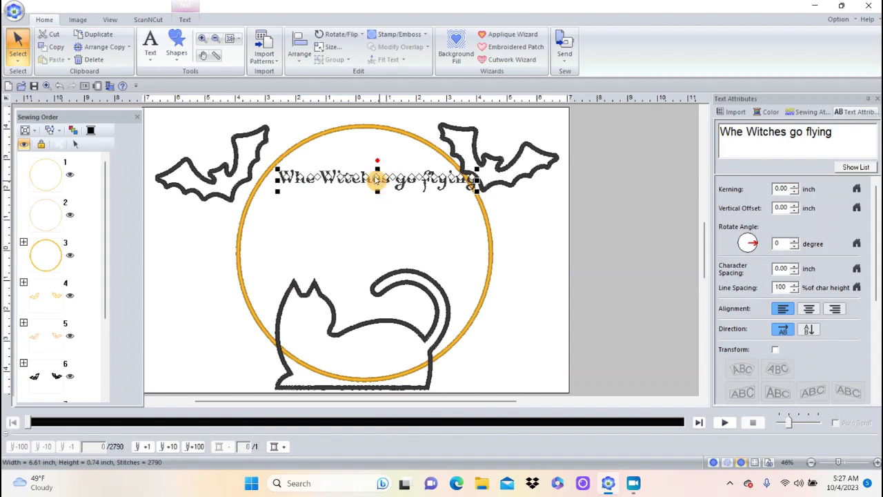
pyautogui.moveTo(378, 180); pyautogui.dragTo(355, 180)
pyautogui.moveTo(454, 168); pyautogui.dragTo(399, 178)
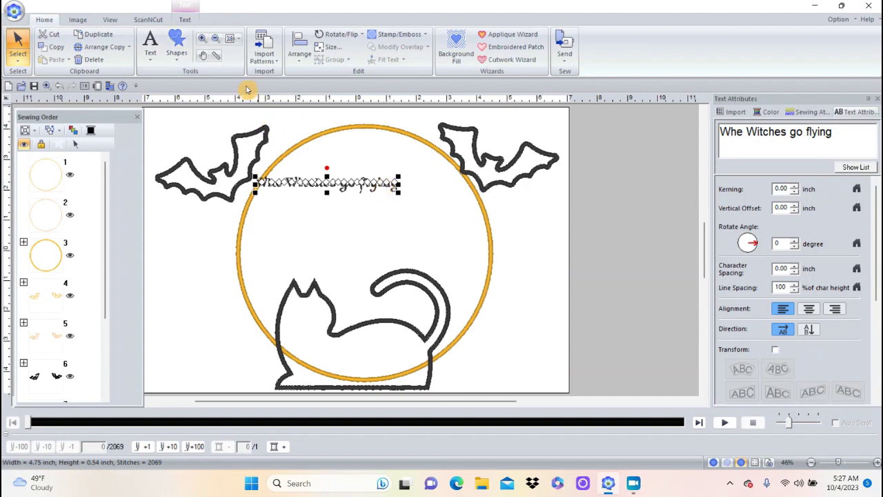
pyautogui.click(201, 39)
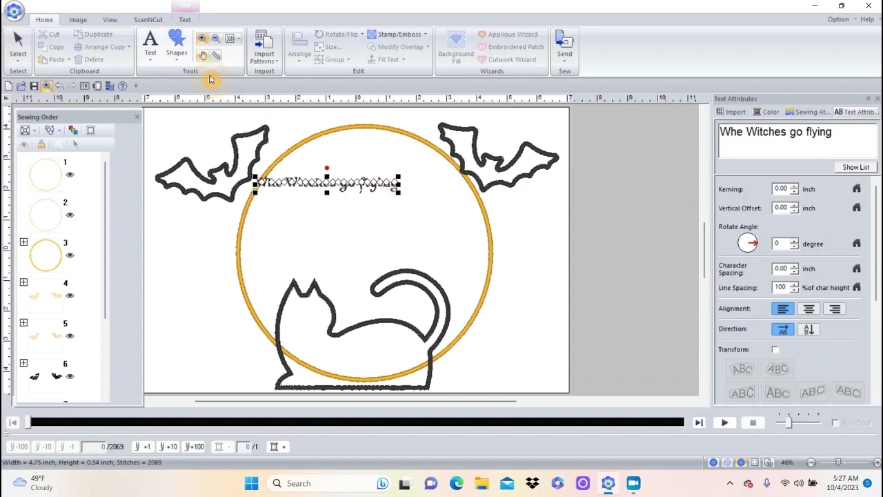
pyautogui.moveTo(230, 154); pyautogui.dragTo(518, 298)
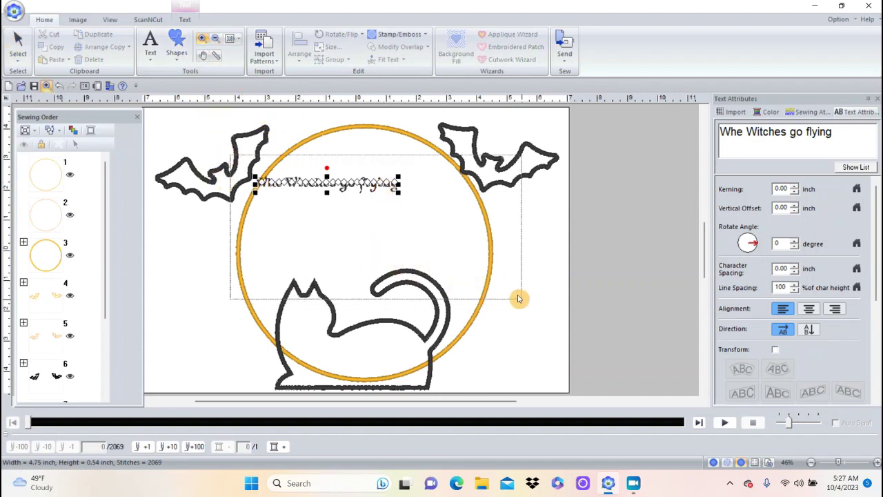
pyautogui.click(18, 44)
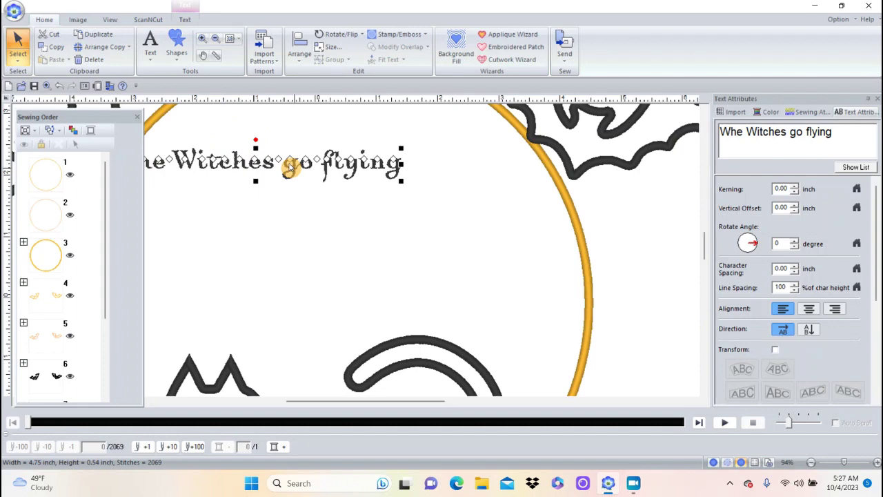
pyautogui.moveTo(290, 168); pyautogui.dragTo(393, 157)
pyautogui.click(396, 185)
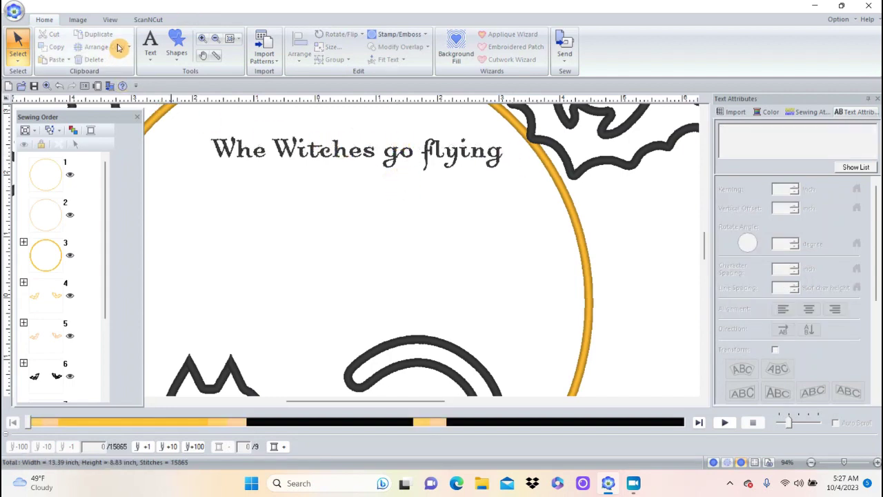
# - Add a second text line, "Ane Black cats are seen", below the first and shift it left to center it in the circle
pyautogui.click(148, 62)
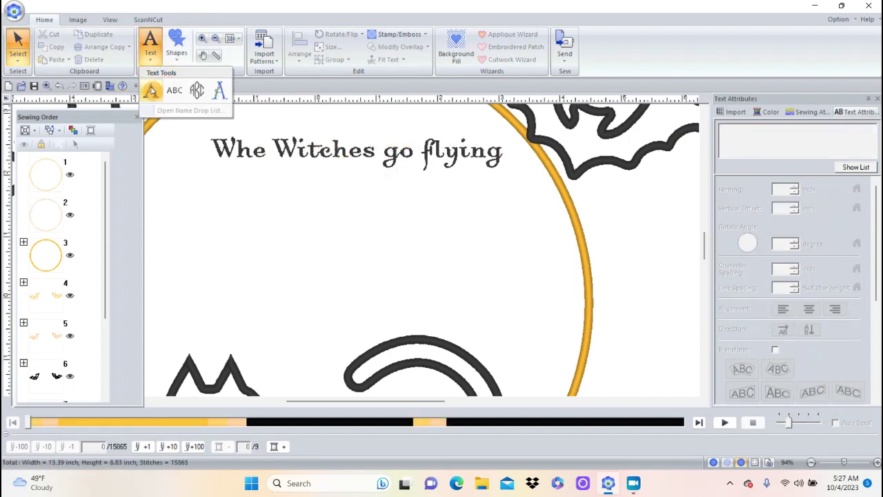
pyautogui.click(152, 89)
pyautogui.click(205, 189)
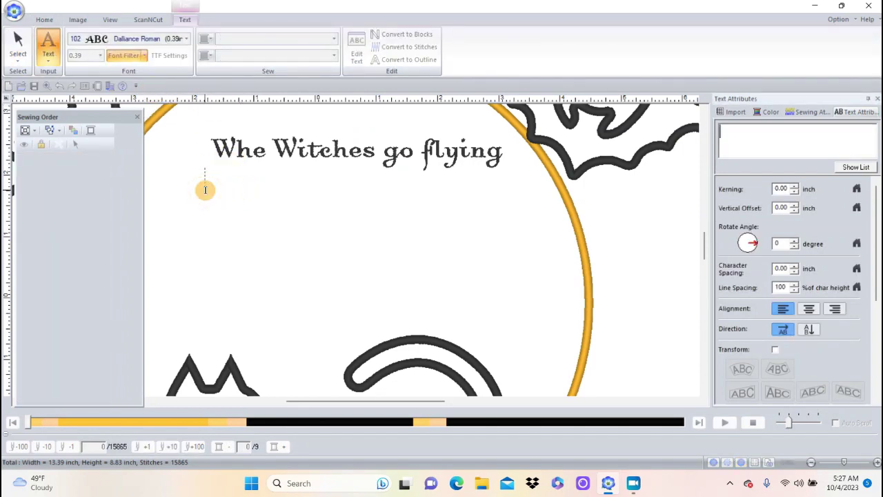
pyautogui.write('Ane Black cats are seen')
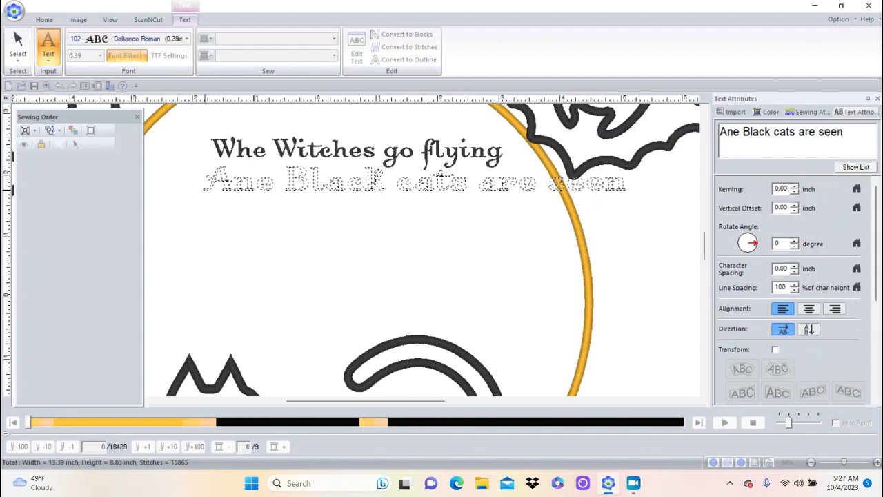
pyautogui.click(203, 189)
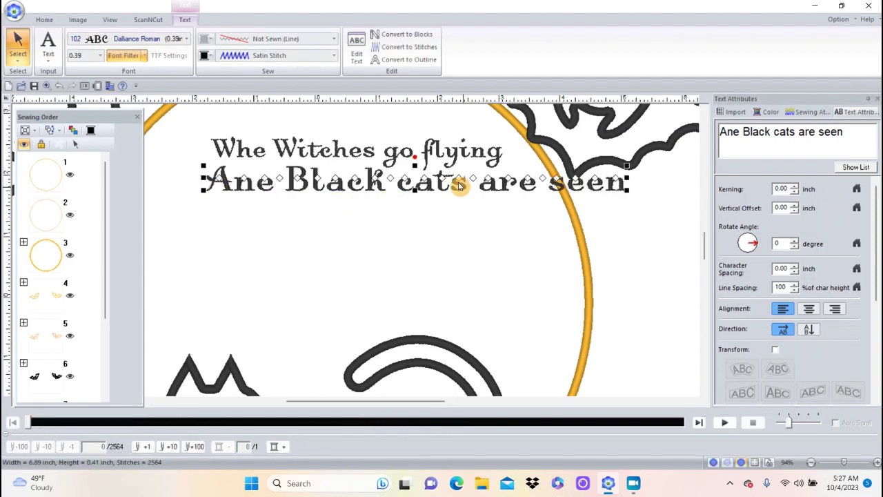
pyautogui.moveTo(459, 182); pyautogui.dragTo(394, 189)
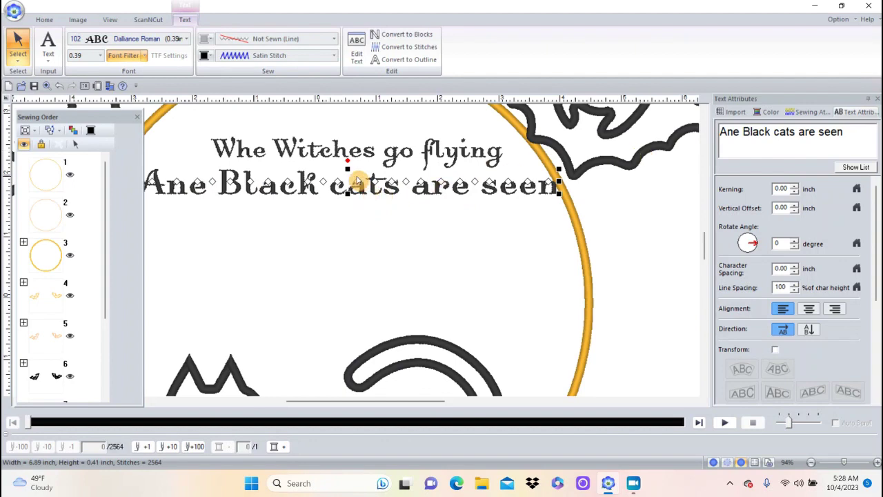
# - Correct the first word of the second text line to read "And Black cats are seen"
pyautogui.click(740, 131)
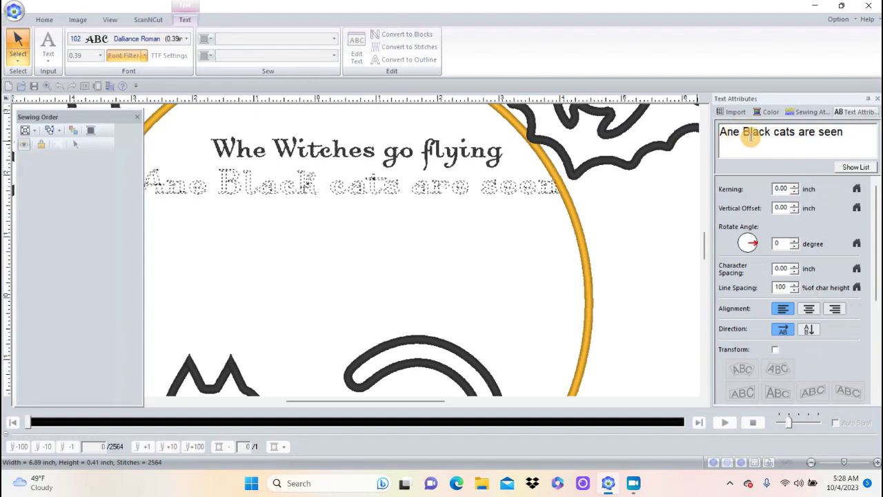
pyautogui.press('BackSpace')
pyautogui.write('d')
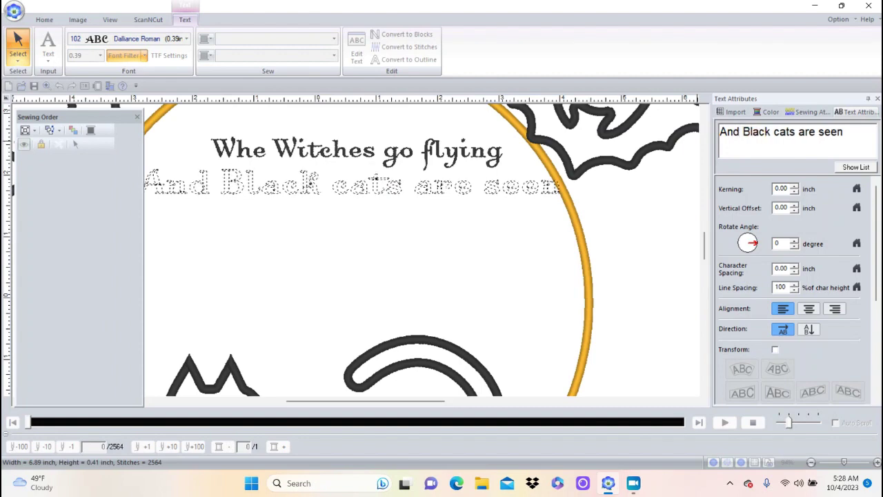
pyautogui.click(681, 180)
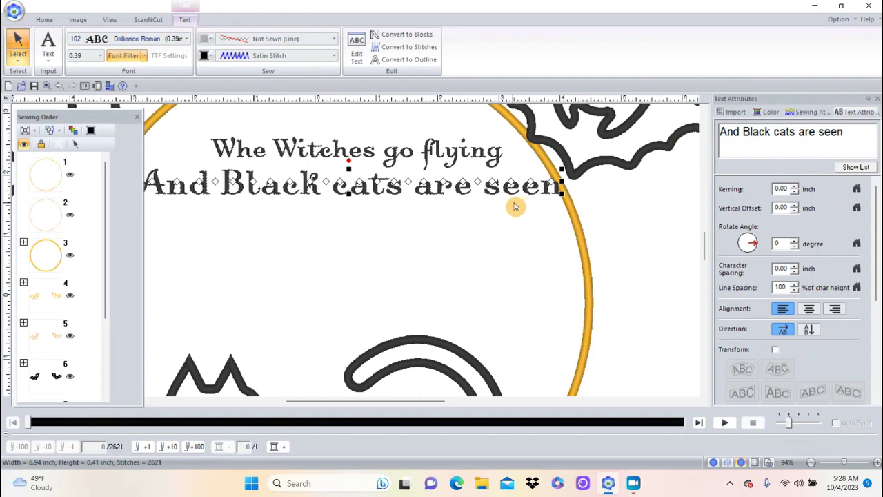
pyautogui.click(522, 205)
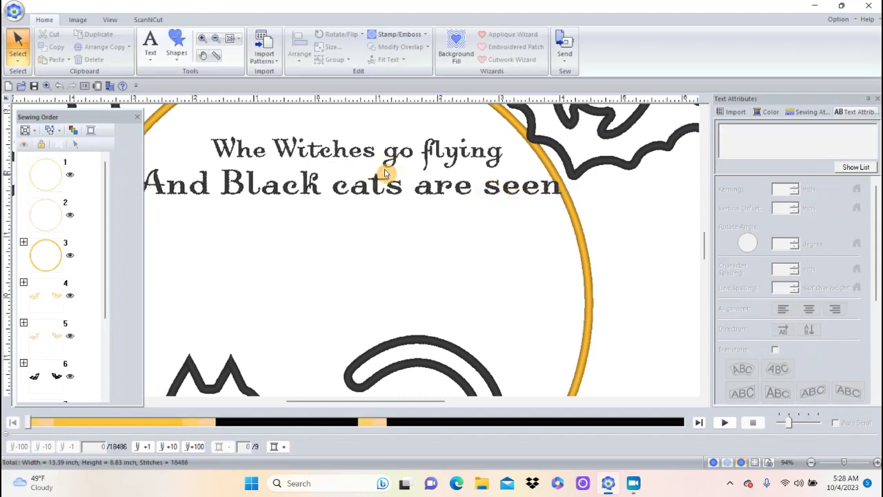
# - Add a third text line, "The moon laughs and Whispers", below the others, shift it left and shrink it to about 7.94 by 0.62 inches
pyautogui.click(150, 54)
pyautogui.click(151, 90)
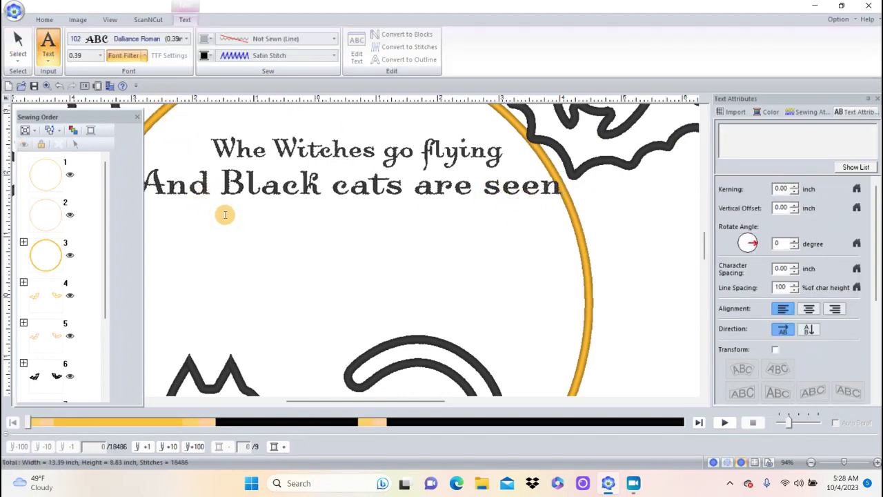
pyautogui.click(174, 224)
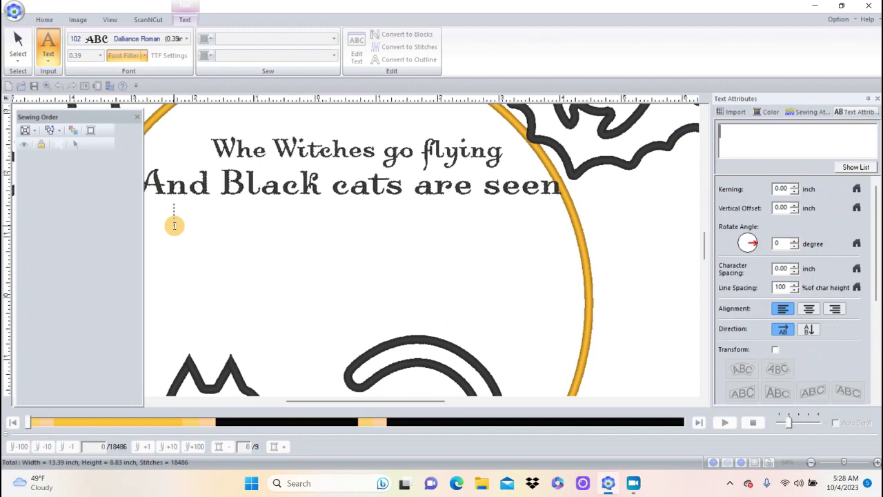
pyautogui.write('T')
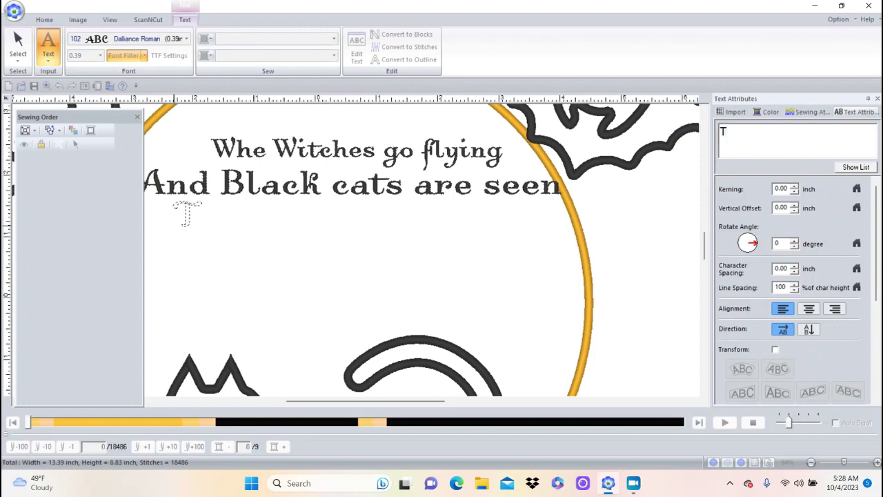
pyautogui.write('he moon ')
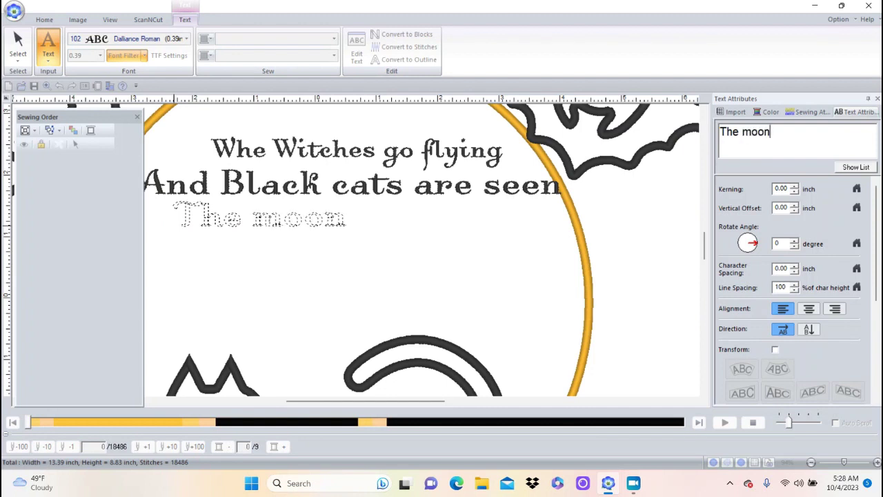
pyautogui.write('laughs a')
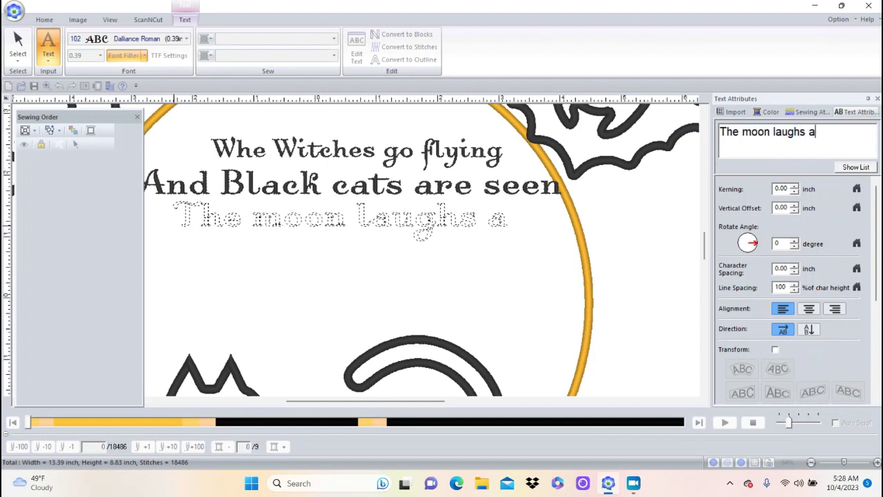
pyautogui.write('nd Whis')
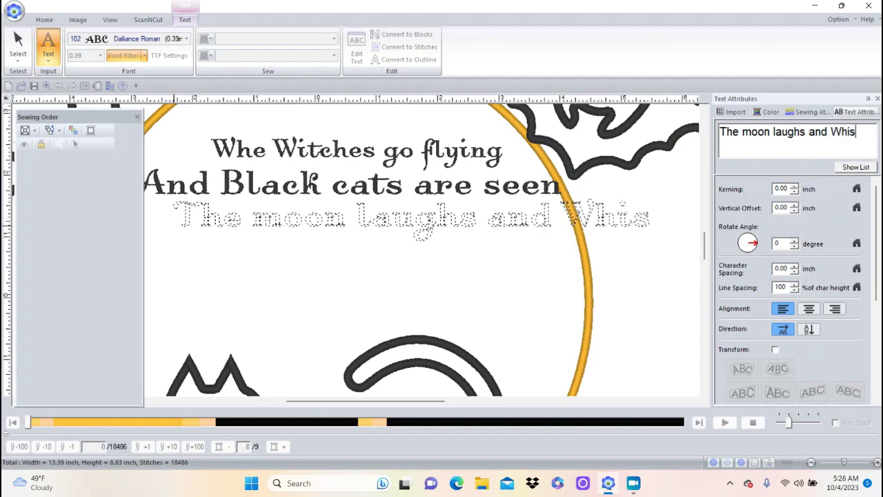
pyautogui.write('pers')
pyautogui.press('Return')
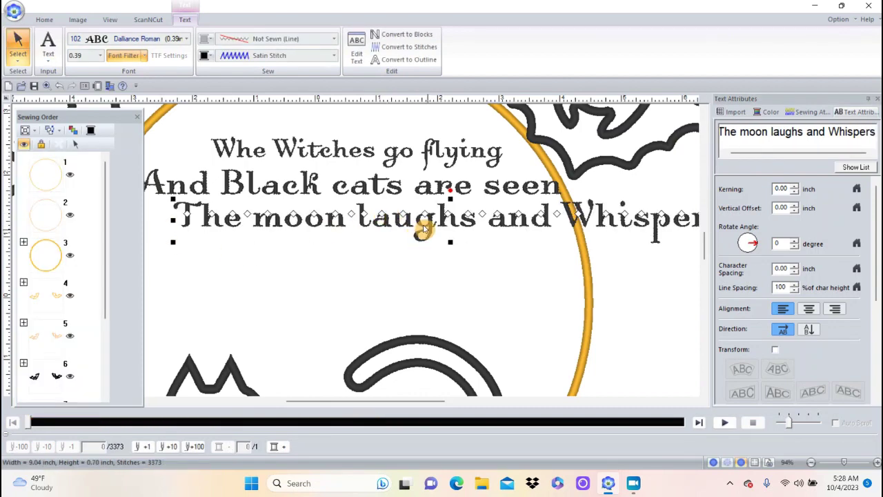
pyautogui.moveTo(423, 229); pyautogui.dragTo(343, 235)
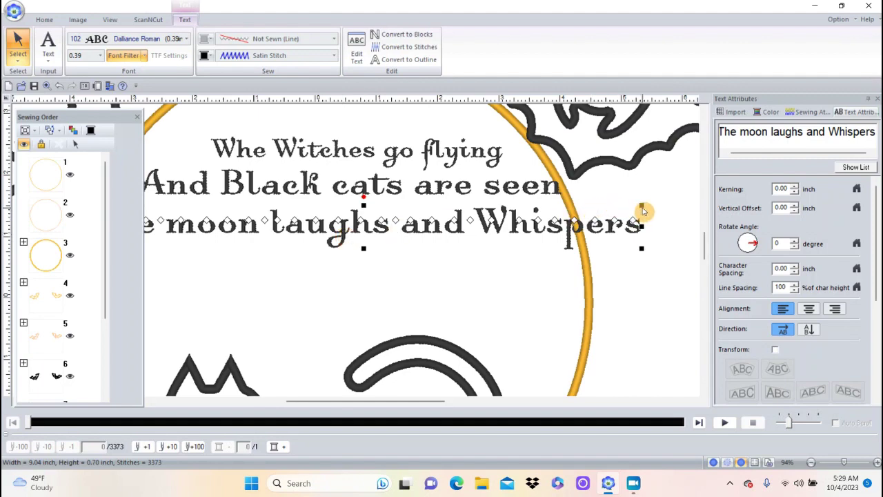
pyautogui.moveTo(641, 210); pyautogui.dragTo(528, 220)
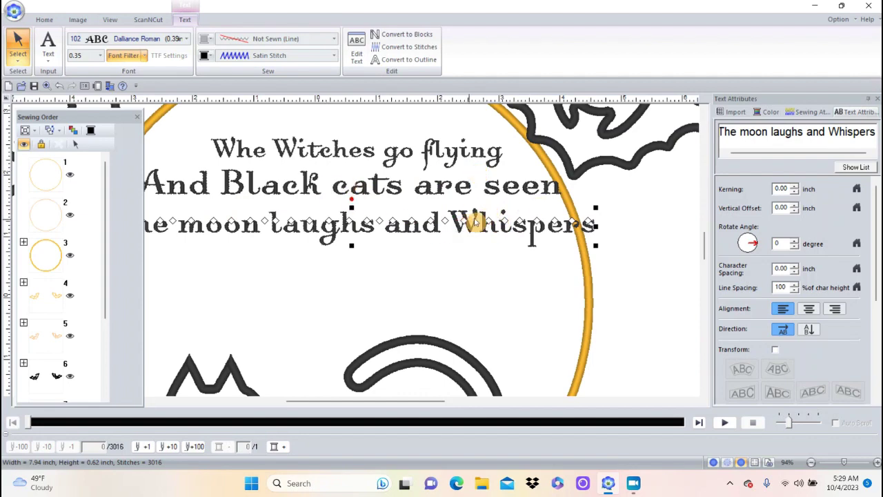
# - Break the third text line before "Whispers" so that word starts a new row
pyautogui.click(828, 131)
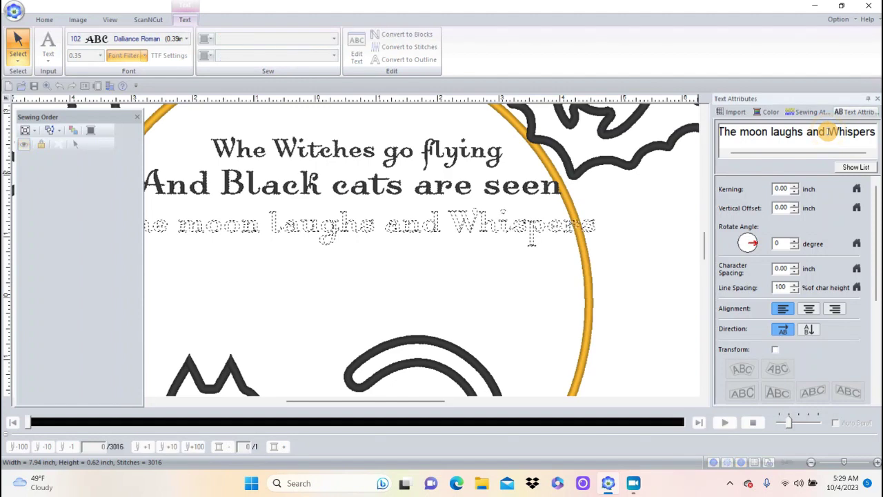
pyautogui.click(828, 132)
pyautogui.press('Return')
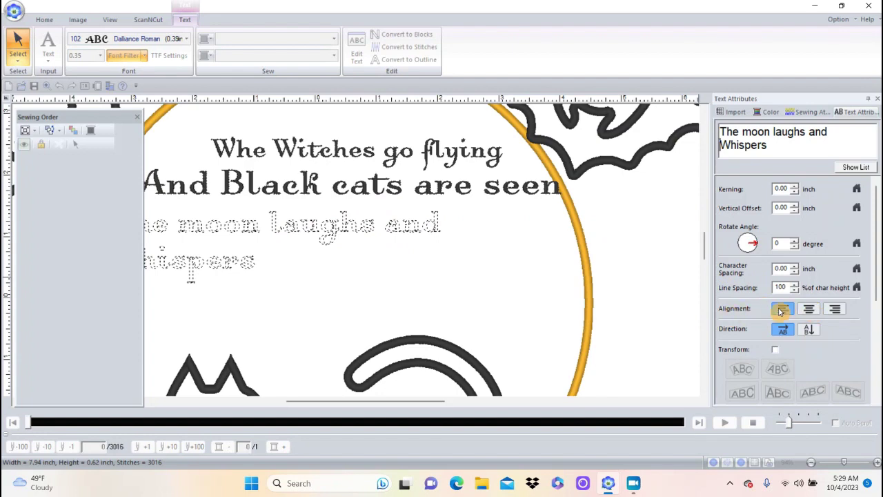
# - Center-align the two-row "The moon laughs and Whispers" text and move it right, centered just below the second verse line
pyautogui.click(810, 309)
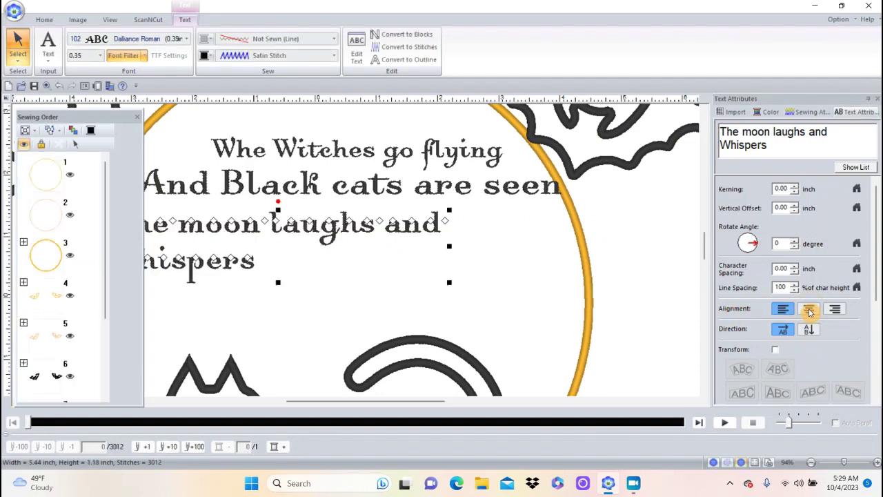
pyautogui.click(811, 309)
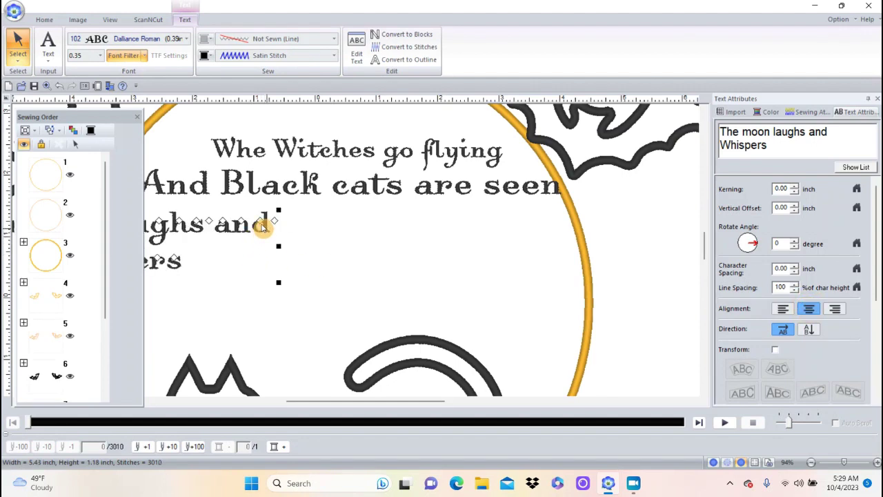
pyautogui.moveTo(262, 228)
pyautogui.mouseDown()
pyautogui.moveTo(529, 224)
pyautogui.moveTo(503, 220)
pyautogui.mouseUp()
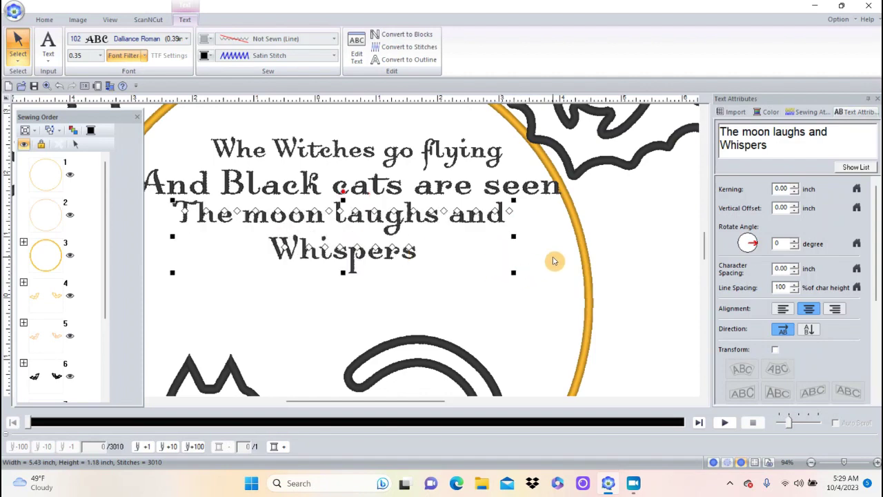
pyautogui.click(553, 261)
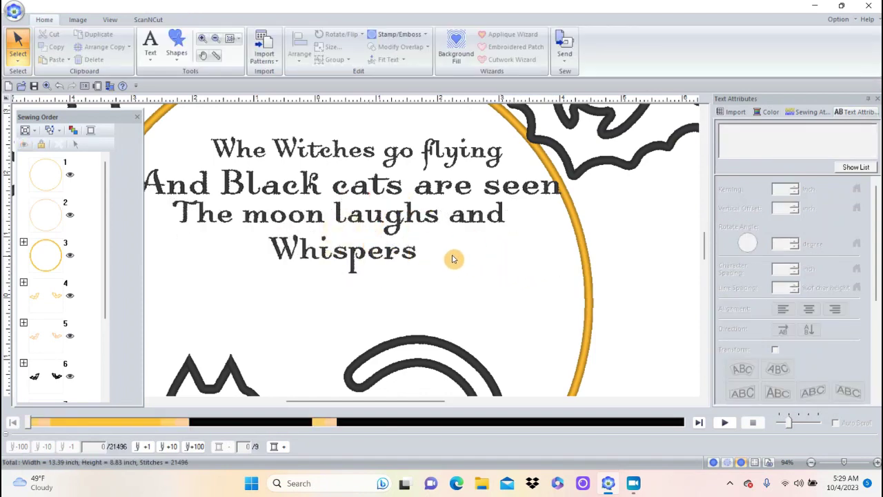
# - Add a new text line, "Tis near Halloween", below "Whispers"
pyautogui.click(153, 61)
pyautogui.click(151, 91)
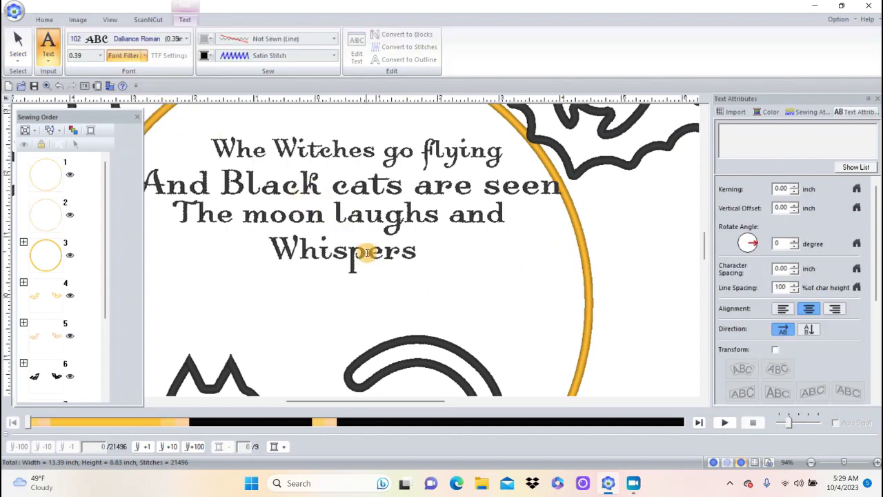
pyautogui.click(269, 302)
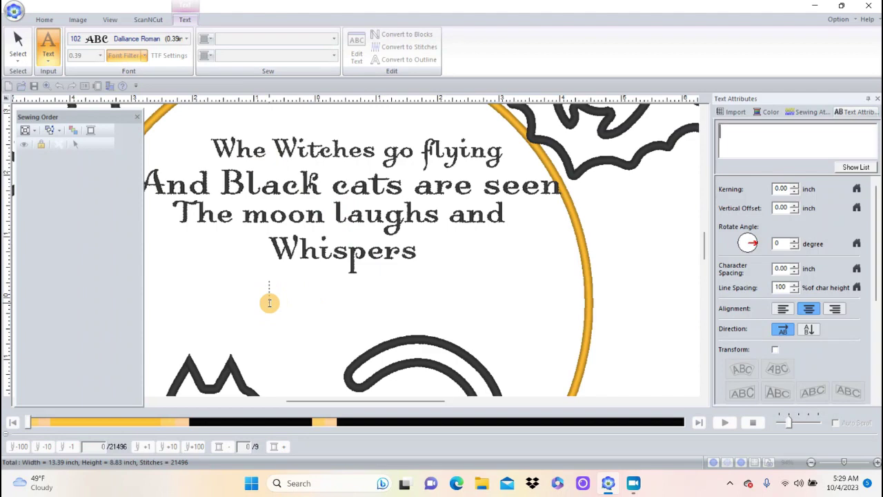
pyautogui.write('T')
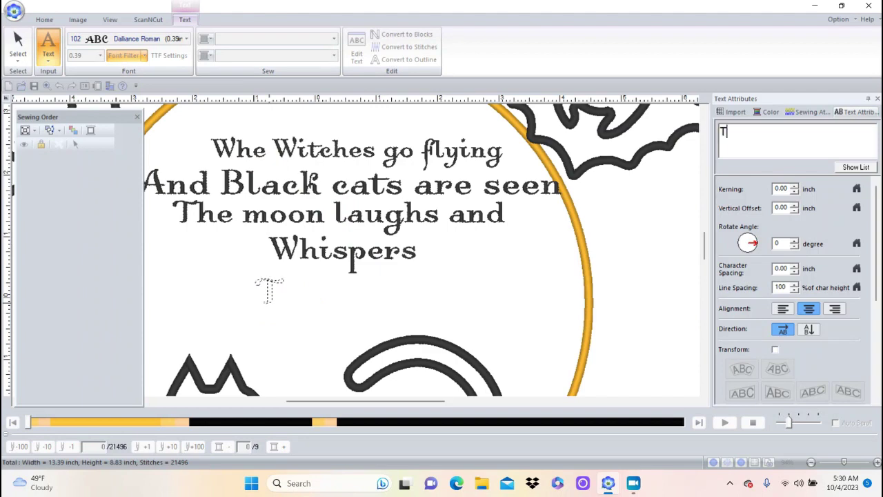
pyautogui.write('is near ')
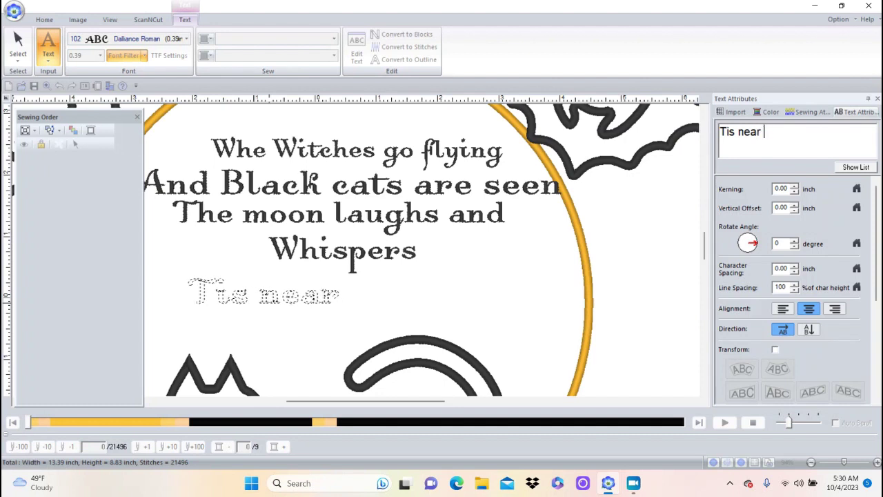
pyautogui.write('H')
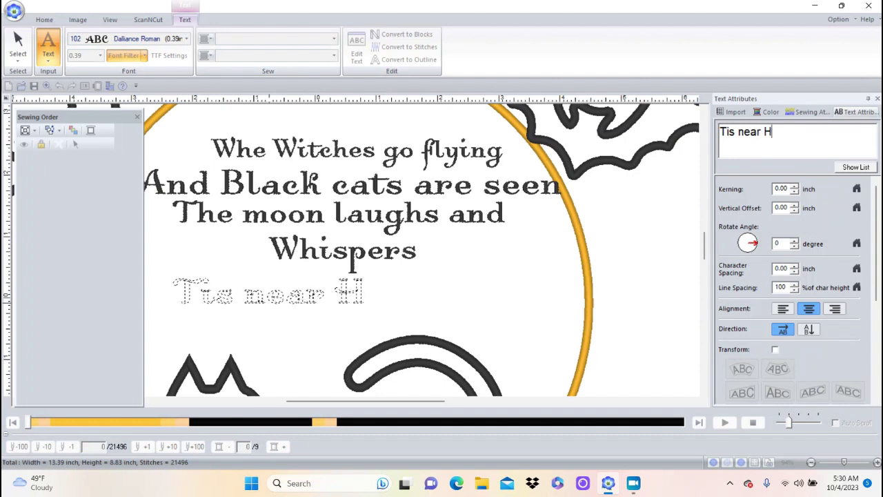
pyautogui.write('a')
pyautogui.write('l')
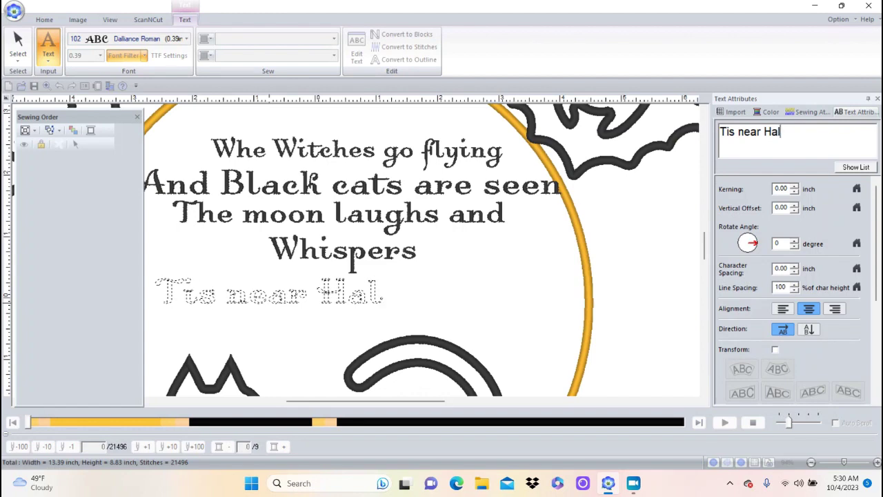
pyautogui.write('loween')
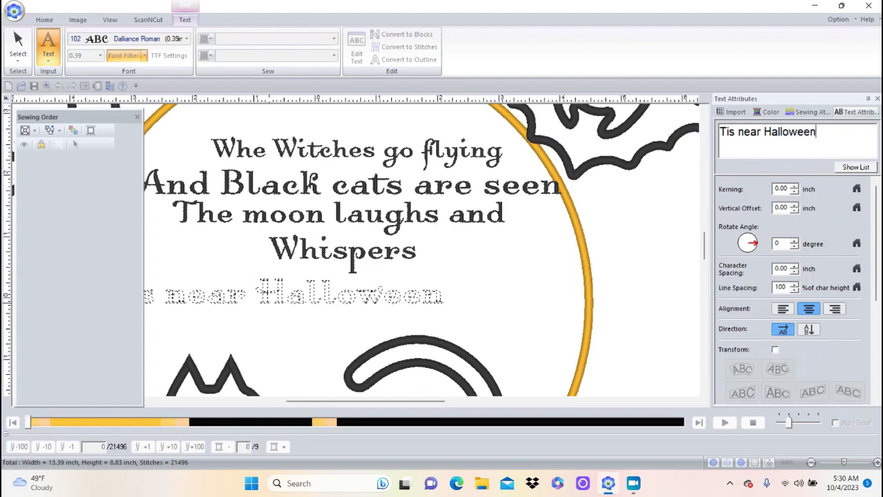
pyautogui.press('Return')
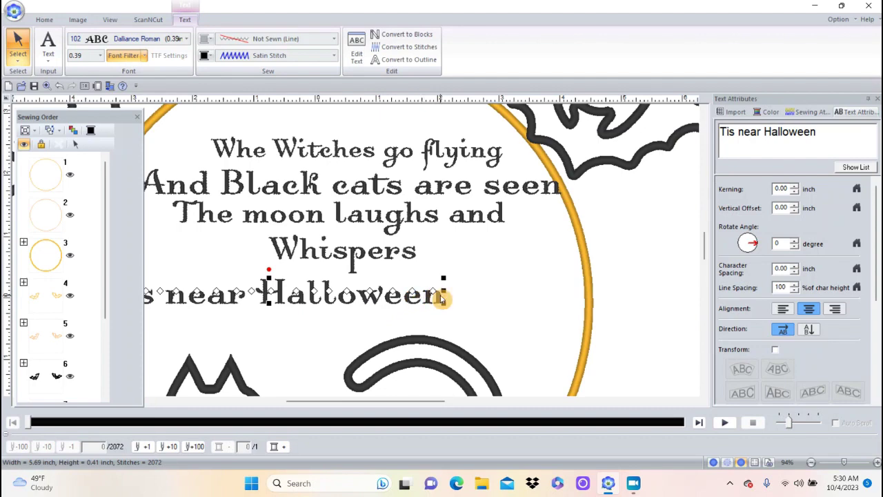
# - Move the "Tis near Halloween" line right to center it in the circle, slightly below "Whispers"
pyautogui.moveTo(441, 286); pyautogui.dragTo(555, 285)
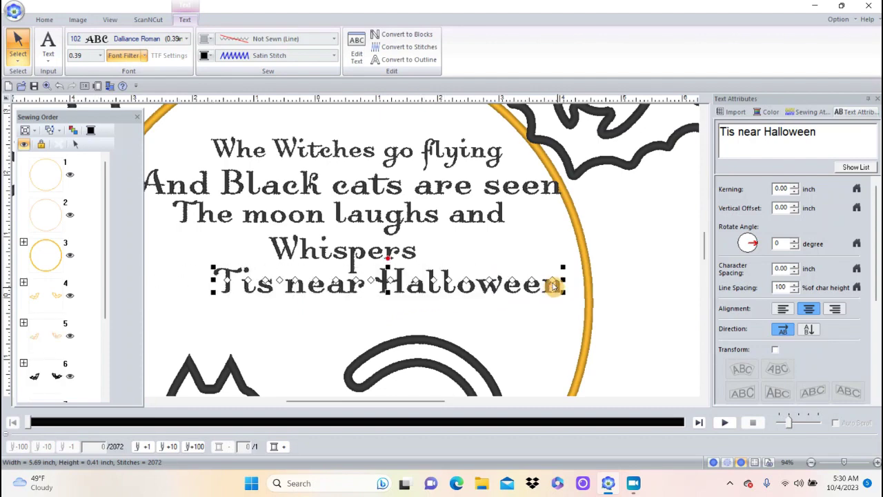
pyautogui.moveTo(555, 287); pyautogui.dragTo(529, 303)
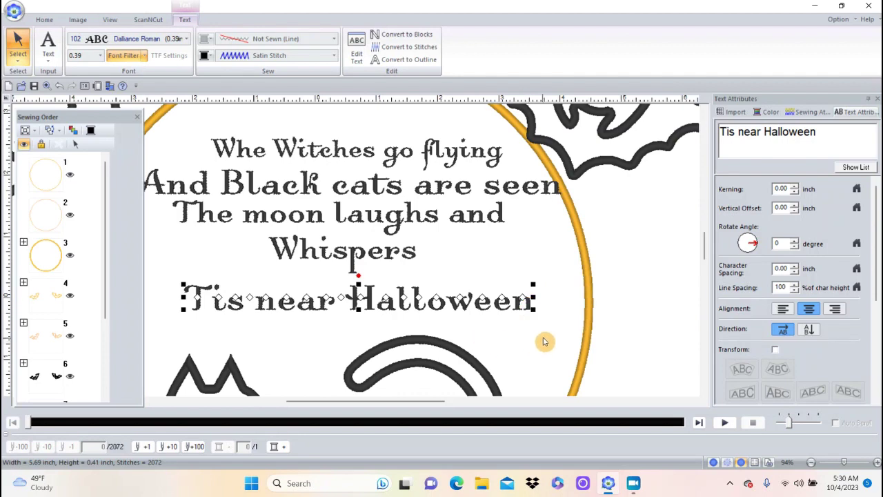
pyautogui.click(541, 342)
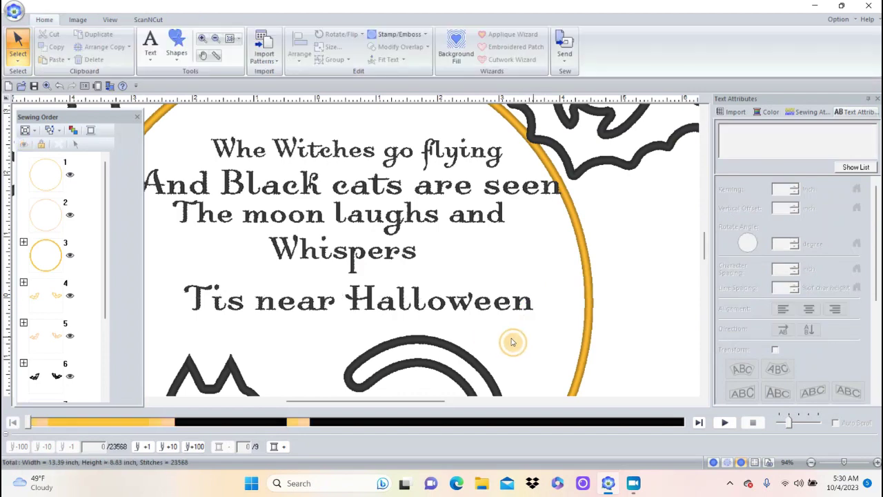
# - Select only the letters of "Halloween" in the last line and enlarge them to a text size of about 0.69 inch
pyautogui.click(369, 305)
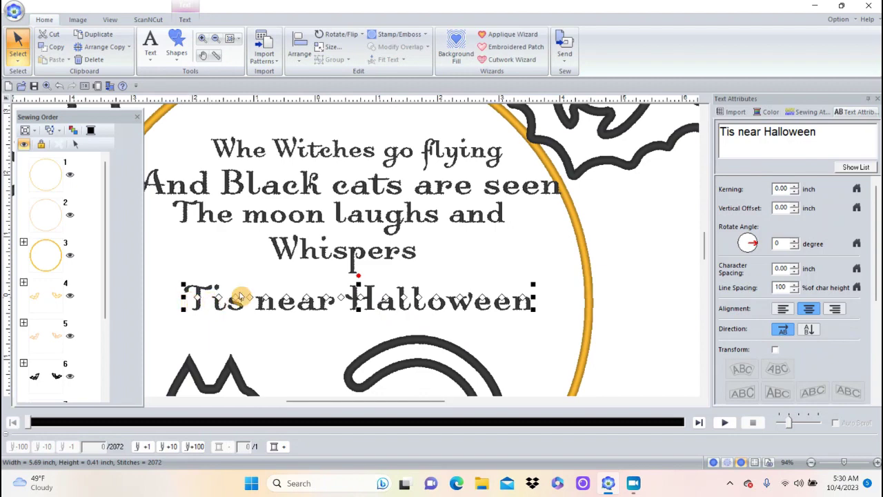
pyautogui.click(360, 301)
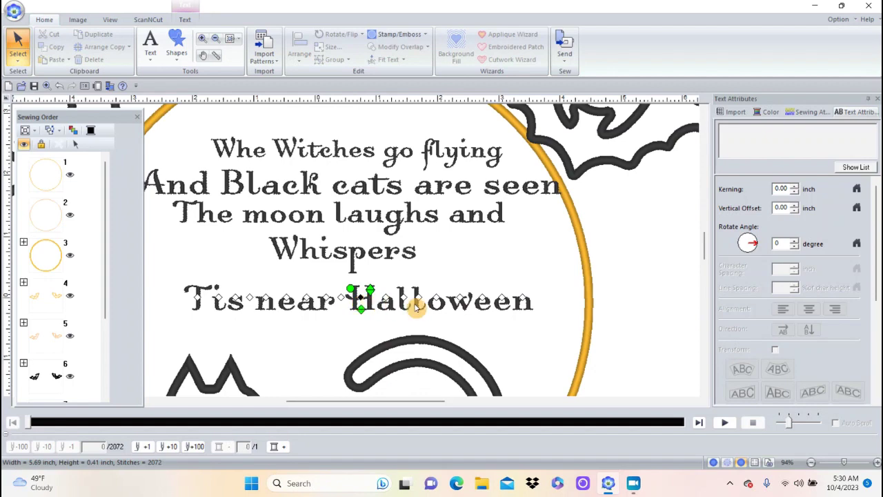
pyautogui.keyDown('shift'); pyautogui.click(522, 301); pyautogui.keyUp('shift')
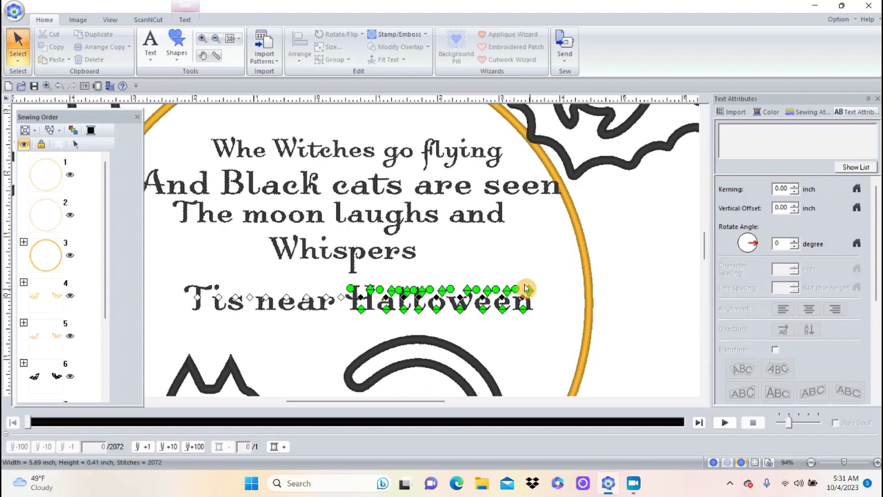
pyautogui.moveTo(526, 288); pyautogui.dragTo(553, 271)
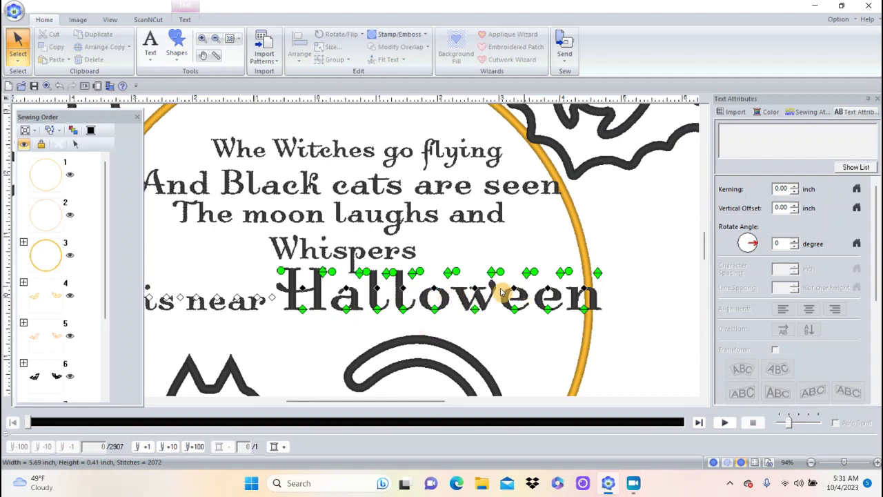
# - Limit the font filter's built-in fonts to Block, excluding Script, Decorative, Serif and Gothic and keeping user-defined and TrueType fonts
pyautogui.click(187, 20)
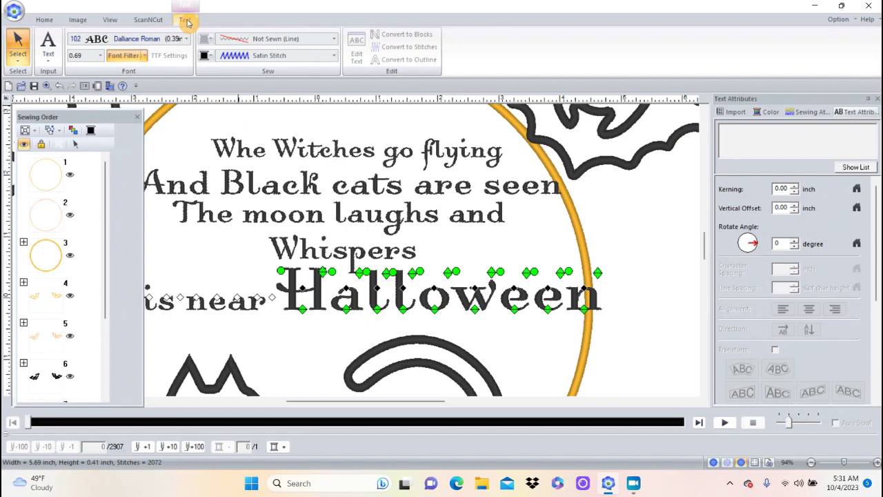
pyautogui.click(186, 39)
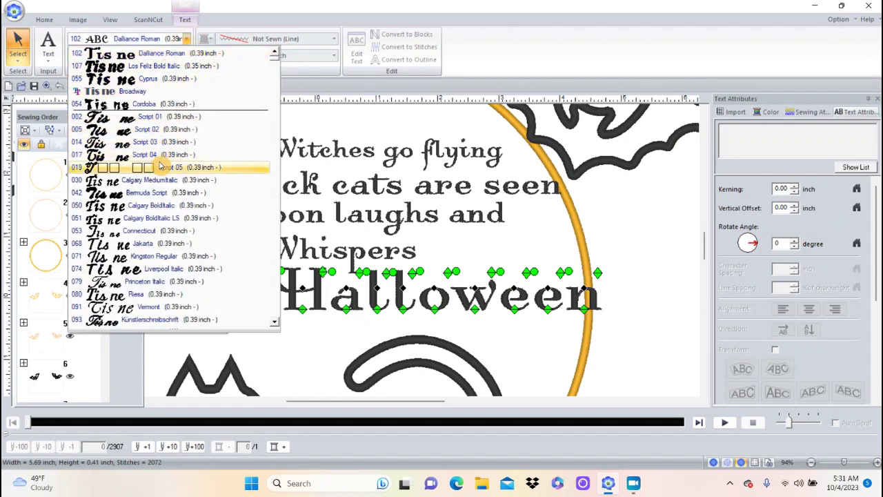
pyautogui.click(186, 39)
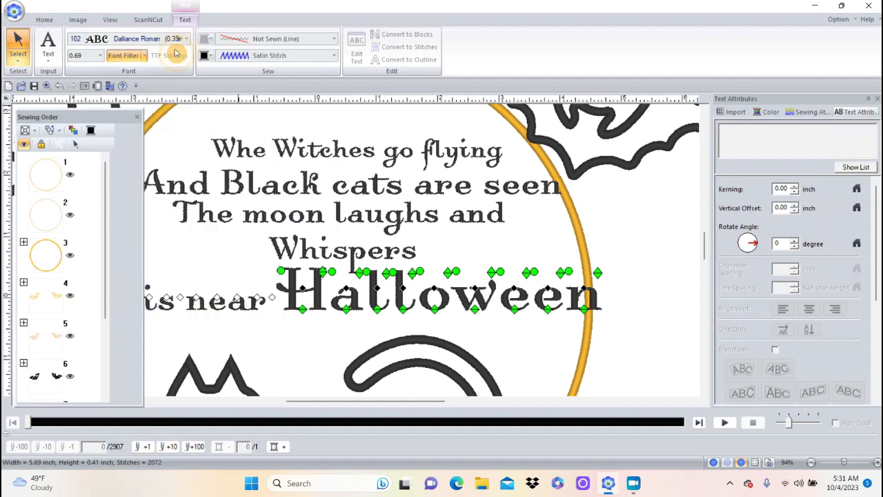
pyautogui.click(142, 58)
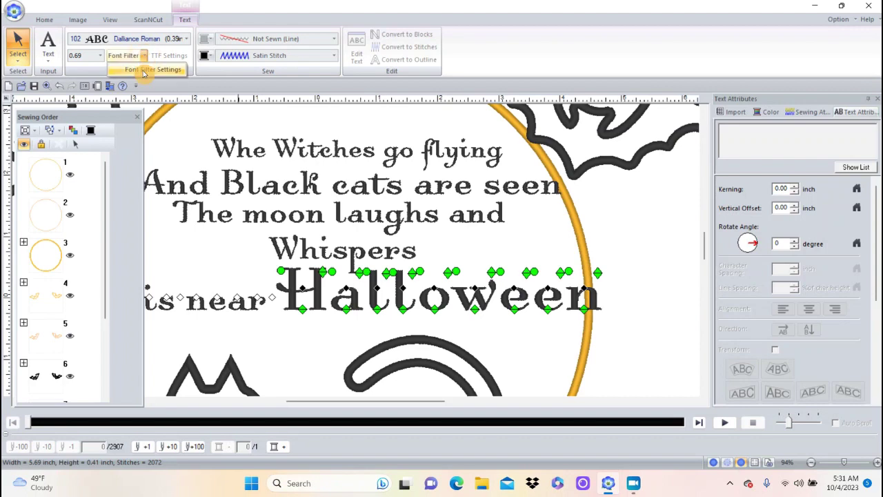
pyautogui.click(147, 70)
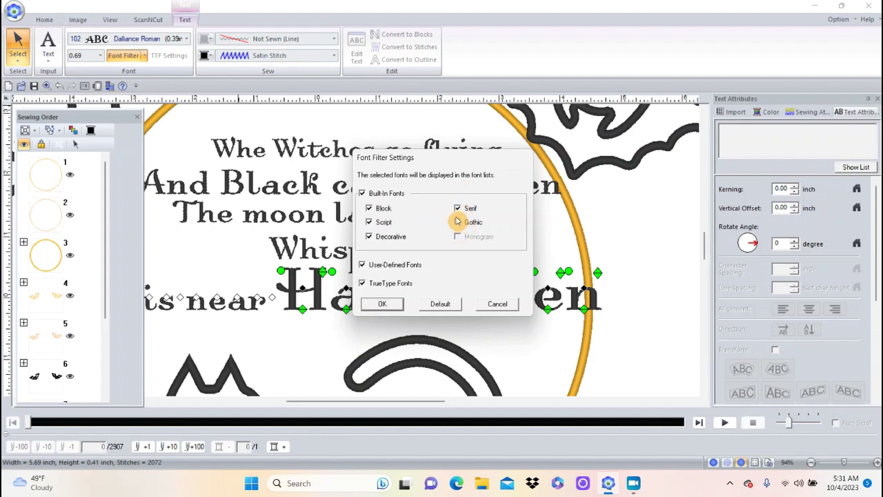
pyautogui.click(458, 222)
pyautogui.click(370, 208)
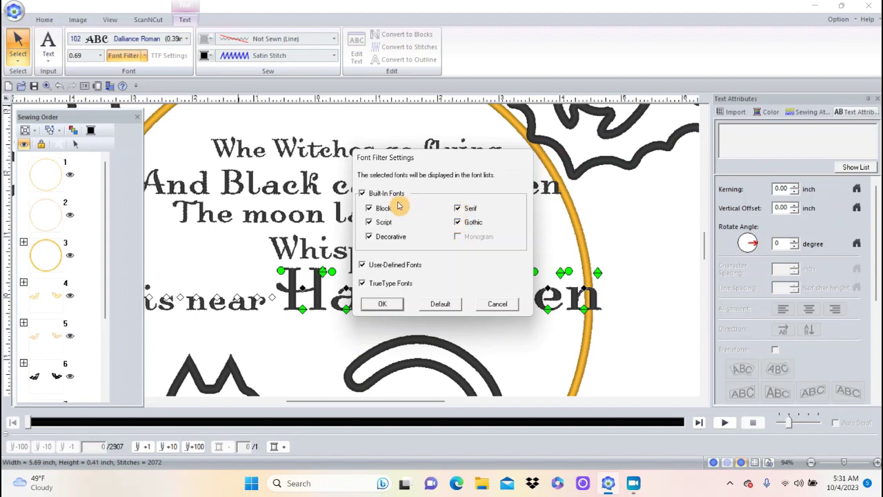
pyautogui.click(370, 223)
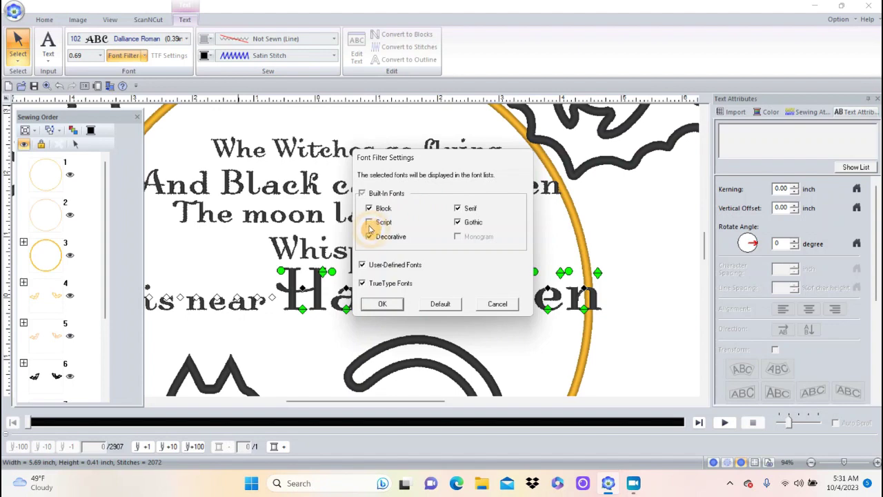
pyautogui.click(370, 237)
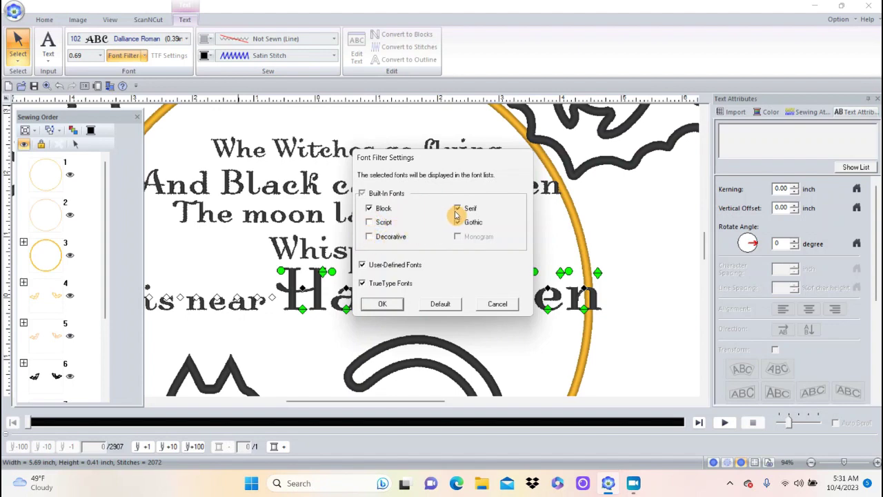
pyautogui.click(458, 222)
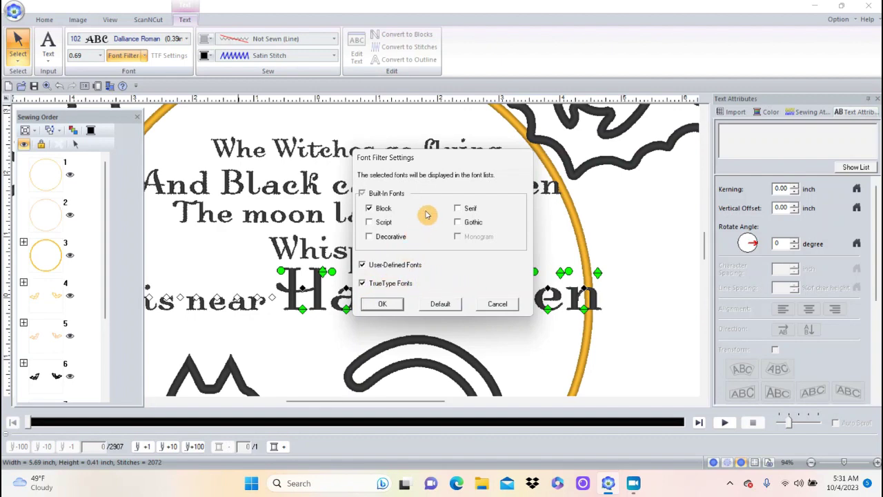
pyautogui.click(383, 305)
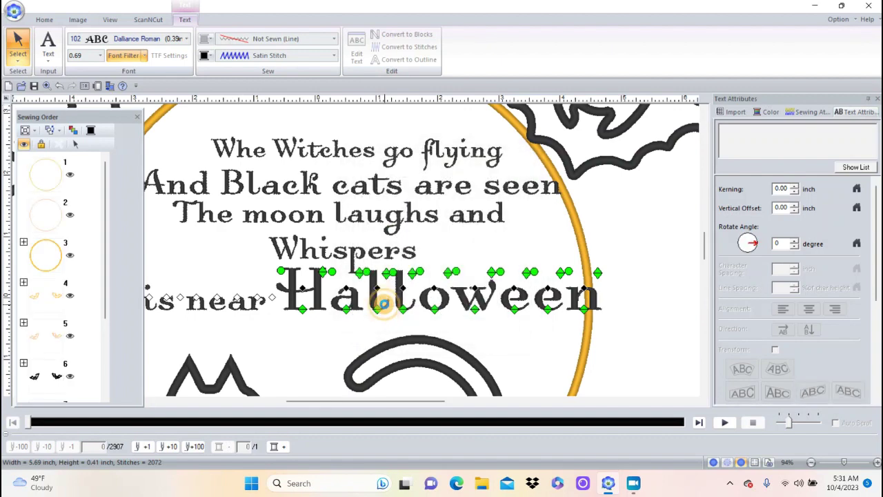
# - Change the font of the word "Halloween" to the TrueType font BalloonDExtBol
pyautogui.click(187, 40)
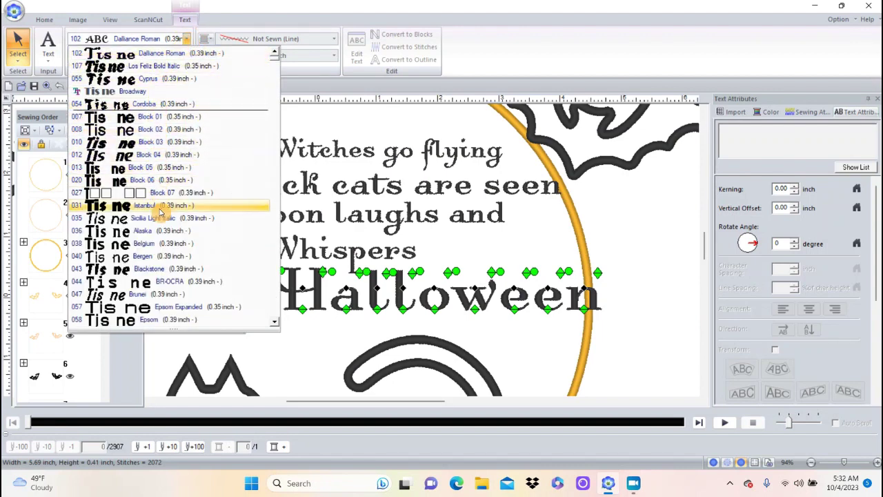
pyautogui.click(275, 324)
pyautogui.click(274, 325)
pyautogui.click(274, 324)
pyautogui.click(275, 324)
pyautogui.click(275, 324)
pyautogui.click(275, 325)
pyautogui.click(274, 324)
pyautogui.click(275, 324)
pyautogui.click(275, 324)
pyautogui.click(275, 324)
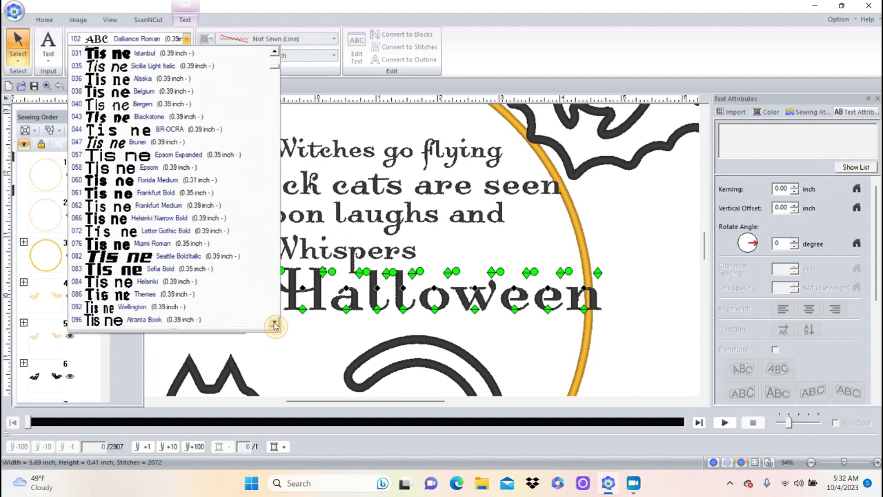
pyautogui.click(275, 324)
pyautogui.click(275, 325)
pyautogui.click(274, 325)
pyautogui.click(274, 324)
pyautogui.click(274, 325)
pyautogui.click(275, 324)
pyautogui.click(274, 324)
pyautogui.click(275, 325)
pyautogui.click(274, 324)
pyautogui.click(275, 324)
pyautogui.click(275, 325)
pyautogui.click(274, 324)
pyautogui.click(274, 324)
pyautogui.click(275, 324)
pyautogui.click(275, 324)
pyautogui.click(274, 324)
pyautogui.click(275, 325)
pyautogui.click(275, 324)
pyautogui.click(275, 324)
pyautogui.click(275, 325)
pyautogui.click(274, 324)
pyautogui.click(274, 324)
pyautogui.click(275, 325)
pyautogui.click(274, 325)
pyautogui.click(274, 324)
pyautogui.click(274, 324)
pyautogui.click(274, 324)
pyautogui.click(274, 324)
pyautogui.click(275, 324)
pyautogui.click(275, 325)
pyautogui.click(274, 325)
pyautogui.click(275, 324)
pyautogui.click(275, 324)
pyautogui.click(275, 324)
pyautogui.click(275, 324)
pyautogui.click(275, 324)
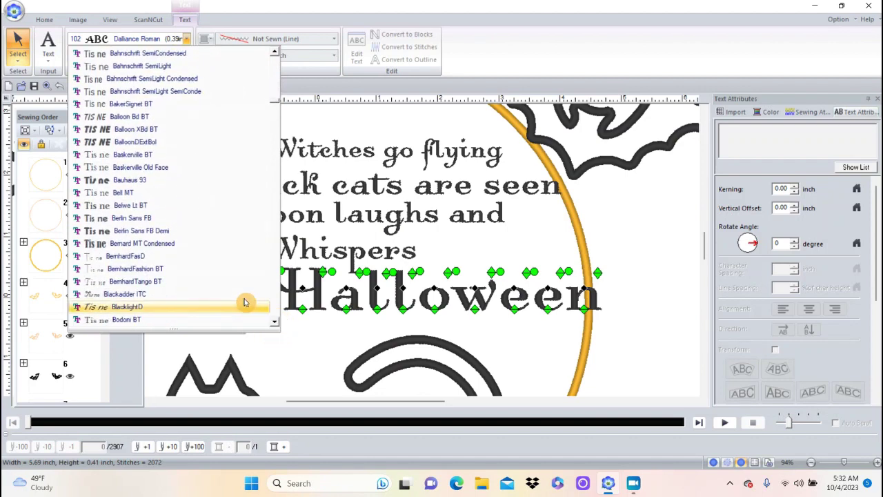
pyautogui.click(149, 142)
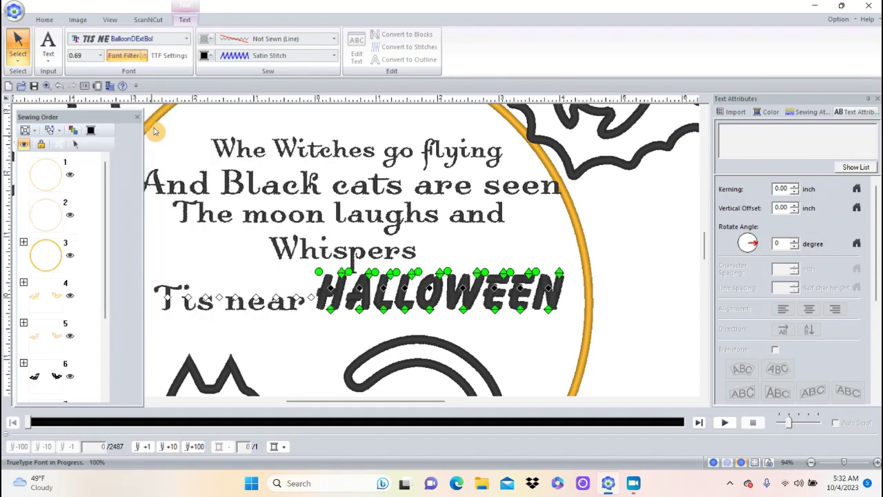
# - Change the word "Halloween" to the built-in Istanbul font and set its region sew type to Fill Stitch
pyautogui.click(186, 40)
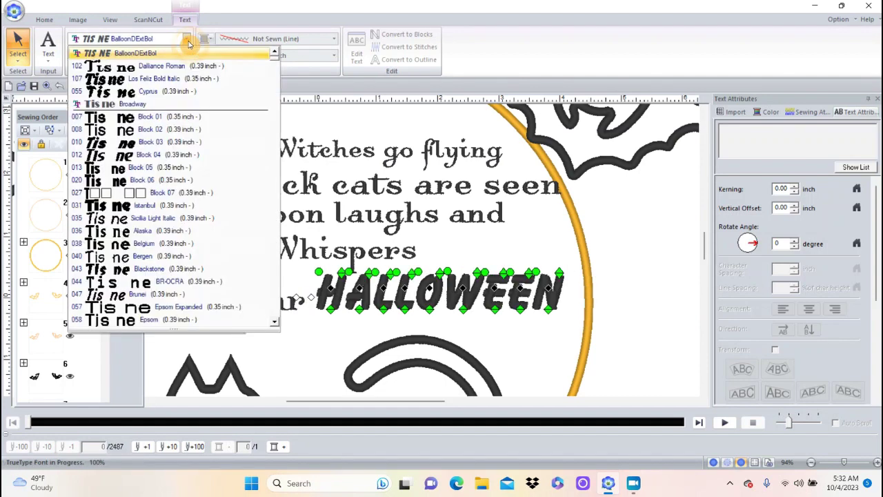
pyautogui.click(191, 205)
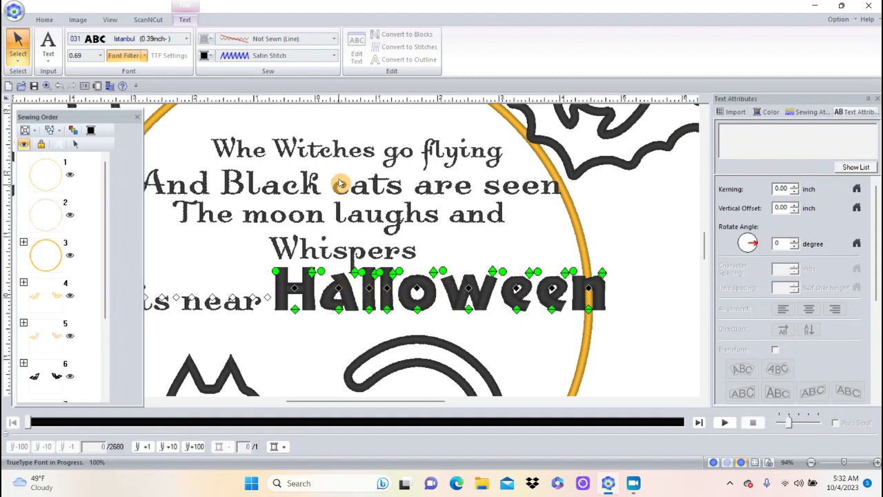
pyautogui.click(335, 58)
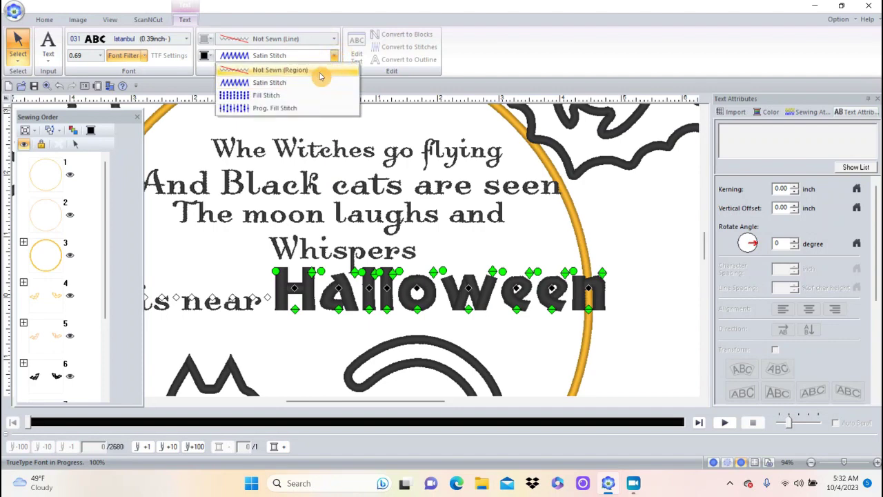
pyautogui.click(297, 97)
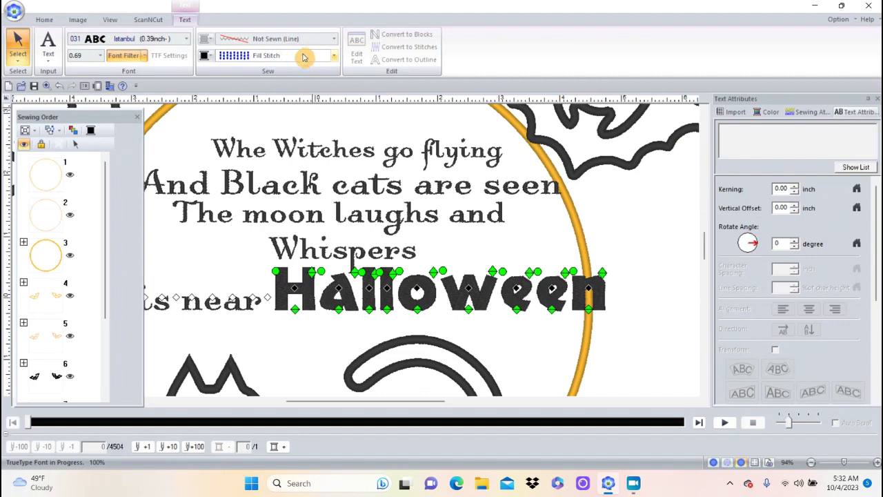
# - Add a Zigzag Stitch outline around the letters of "Halloween" and color that outline red
pyautogui.click(336, 40)
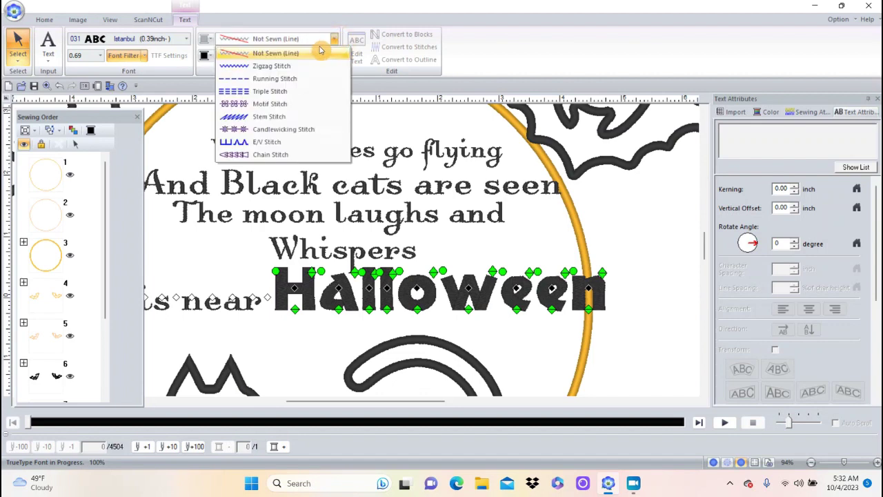
pyautogui.click(280, 67)
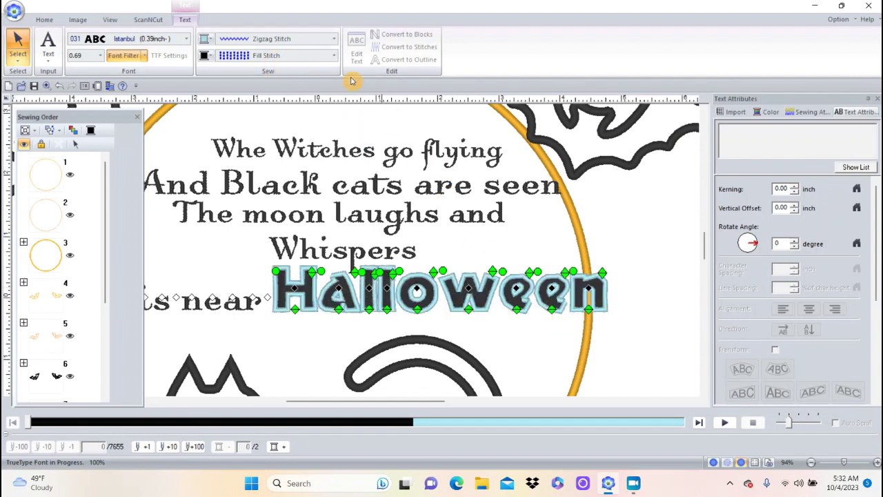
pyautogui.click(209, 39)
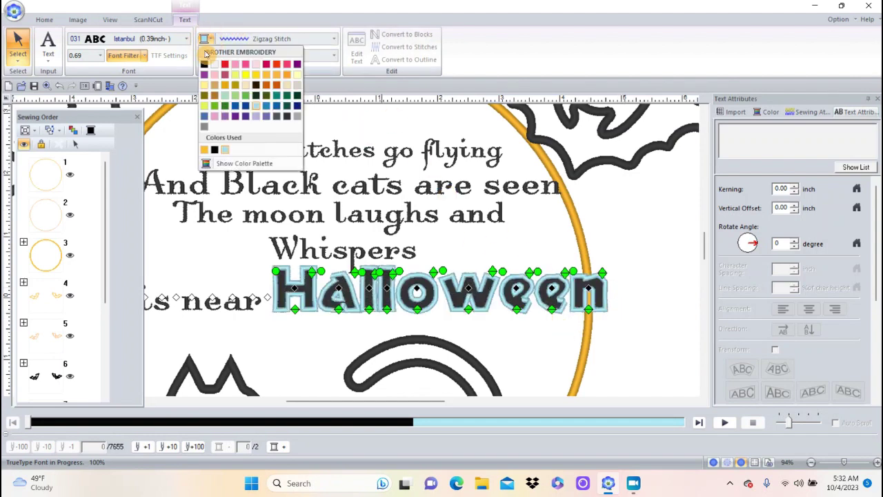
pyautogui.click(276, 66)
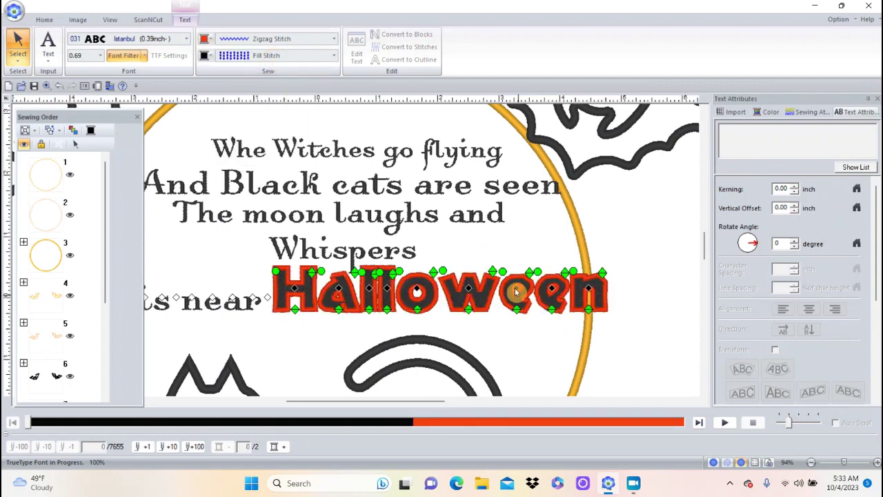
pyautogui.click(542, 360)
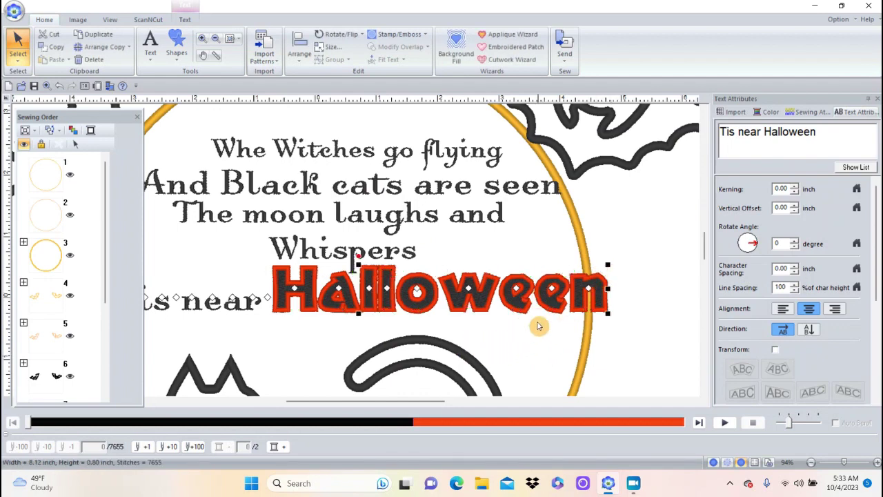
# - Move the "Tis near Halloween" line slightly down and to the left so it fits inside the circle above the cat
pyautogui.click(230, 39)
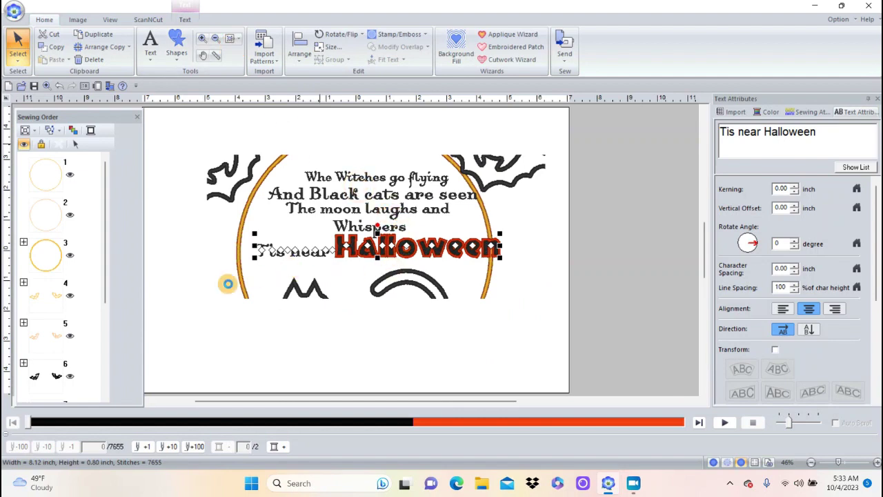
pyautogui.click(537, 312)
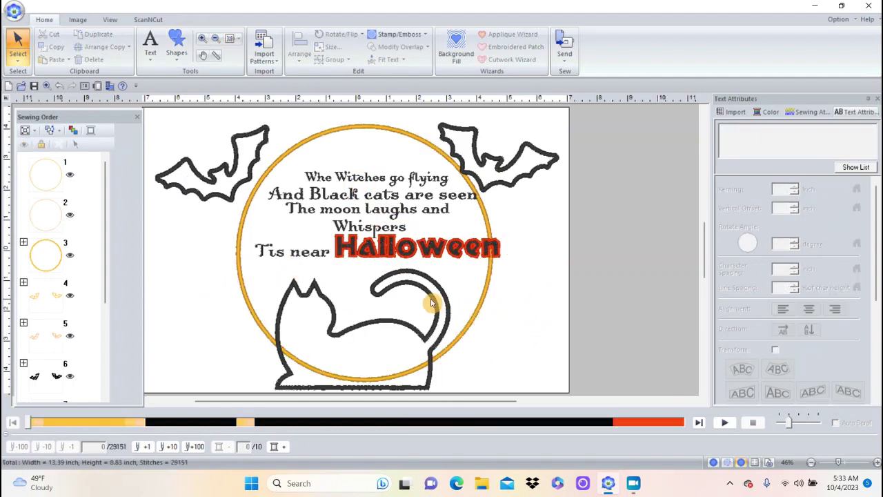
pyautogui.click(395, 245)
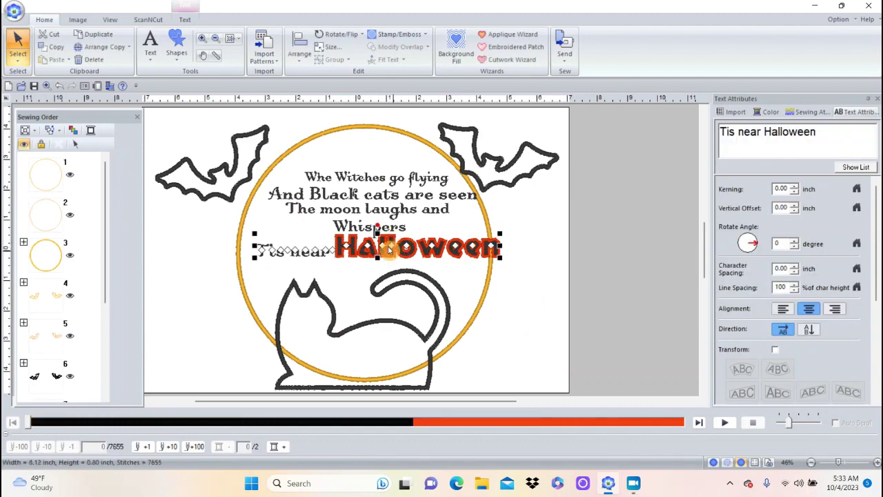
pyautogui.moveTo(390, 250); pyautogui.dragTo(379, 260)
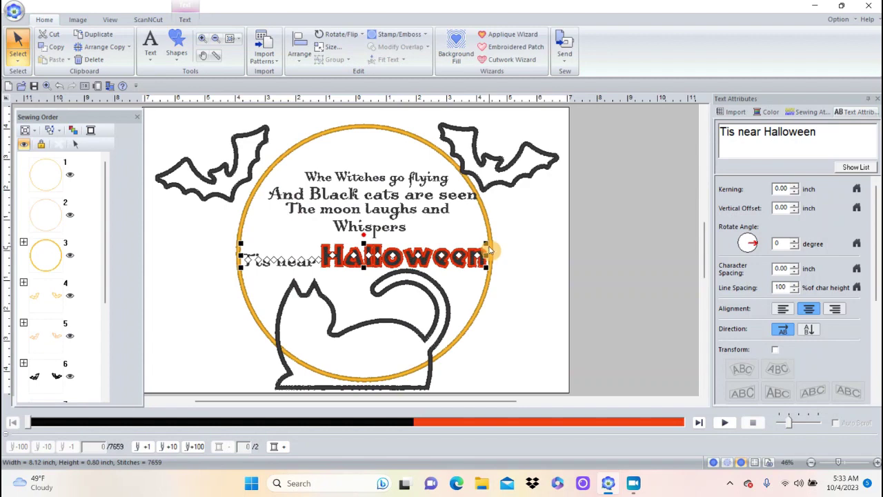
pyautogui.click(532, 258)
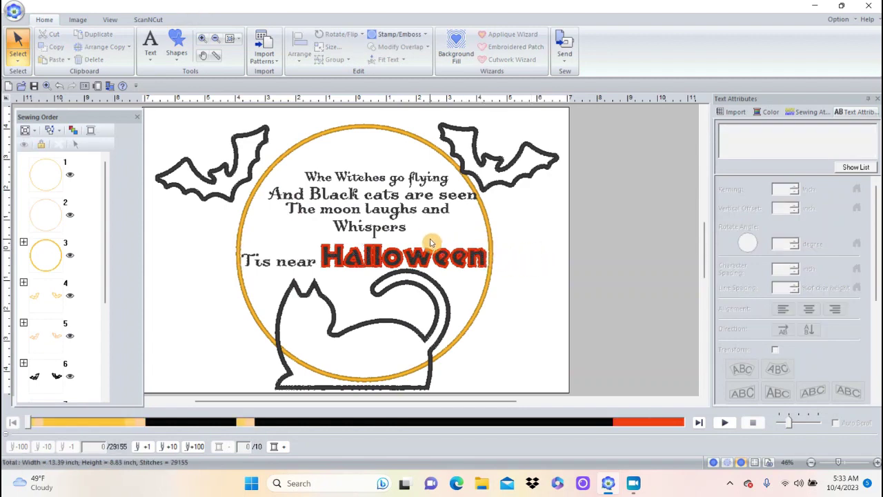